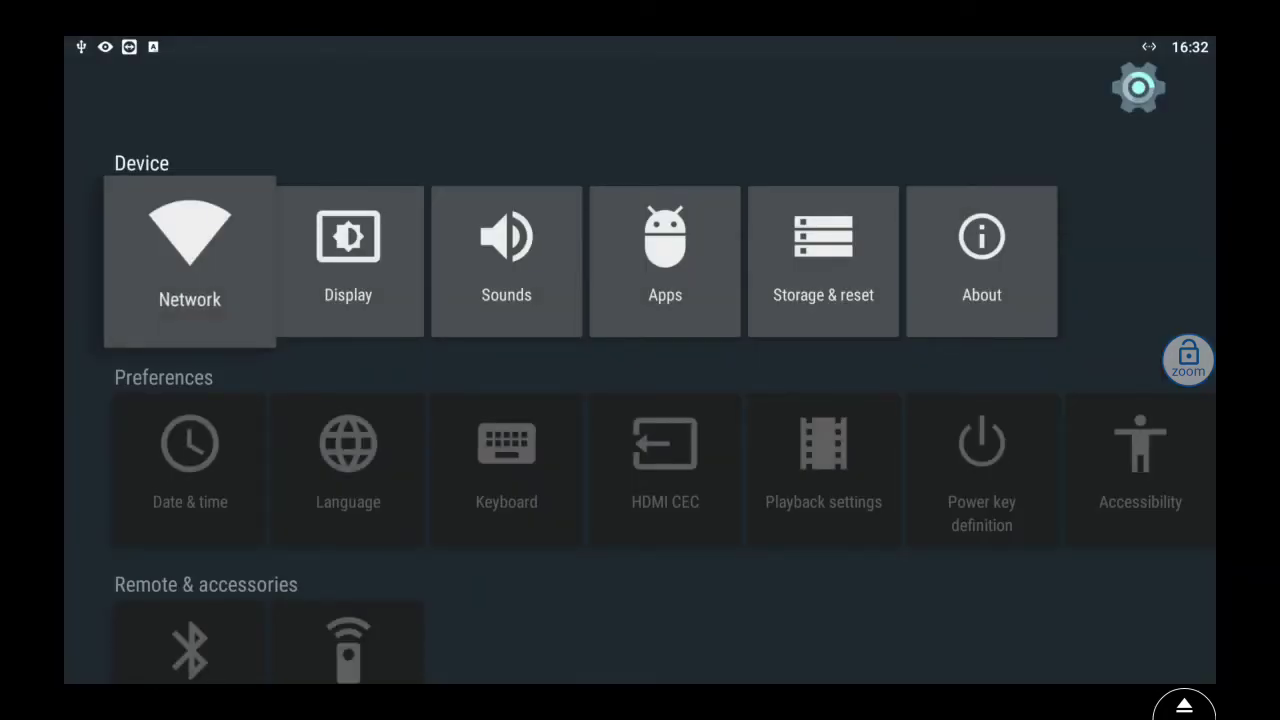
Step: Open the details page for Kodi among the downloaded apps in the device's Apps settings
click(665, 262)
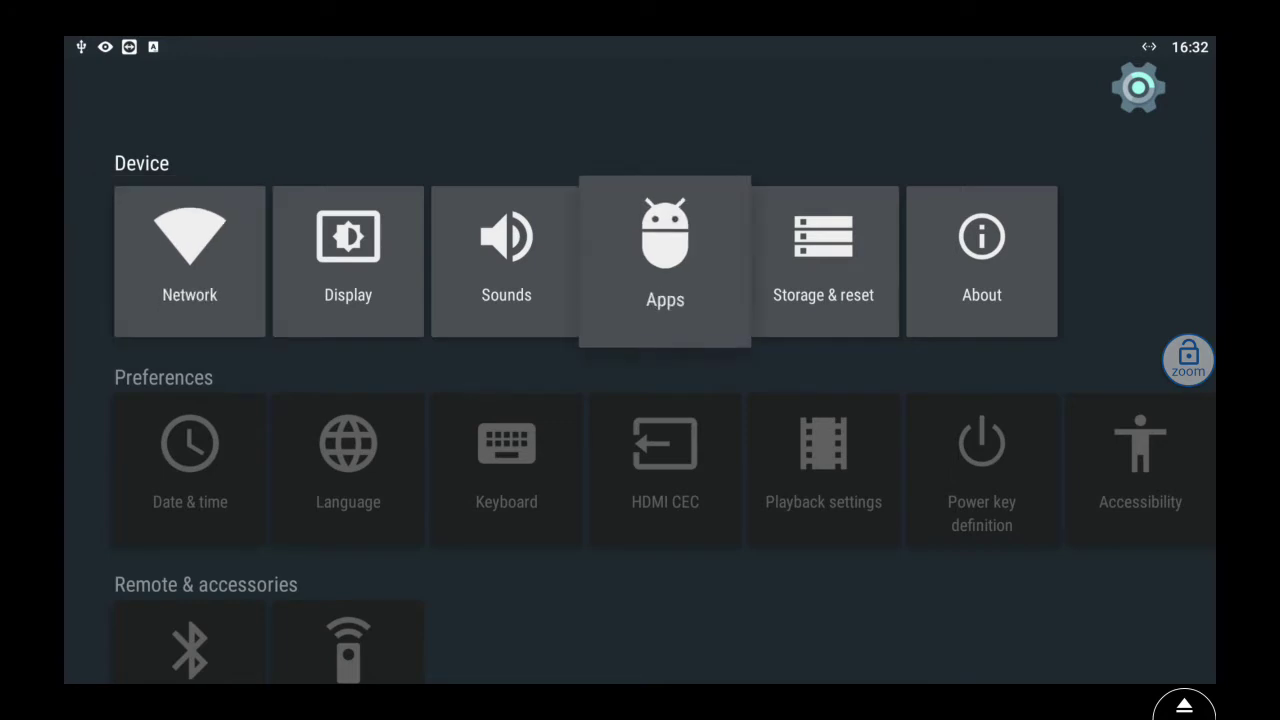
key(Return)
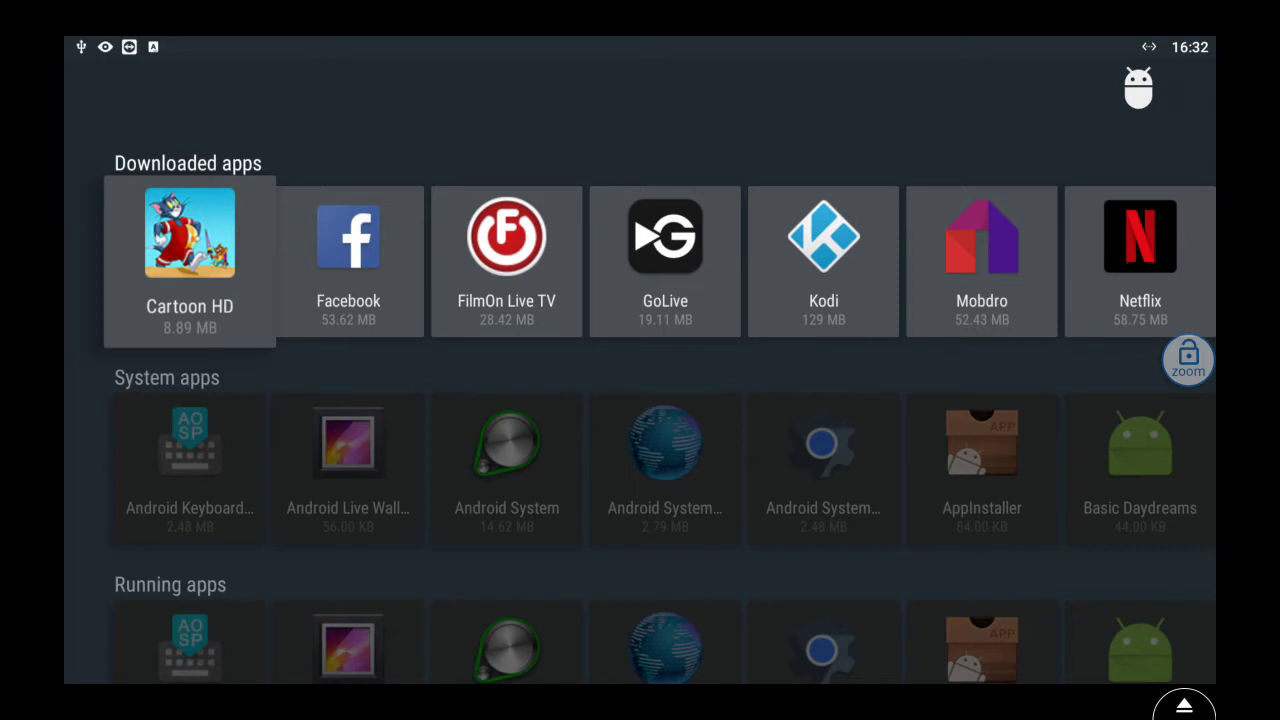
key(Right)
key(Right)
key(Right)
key(Right)
key(Right)
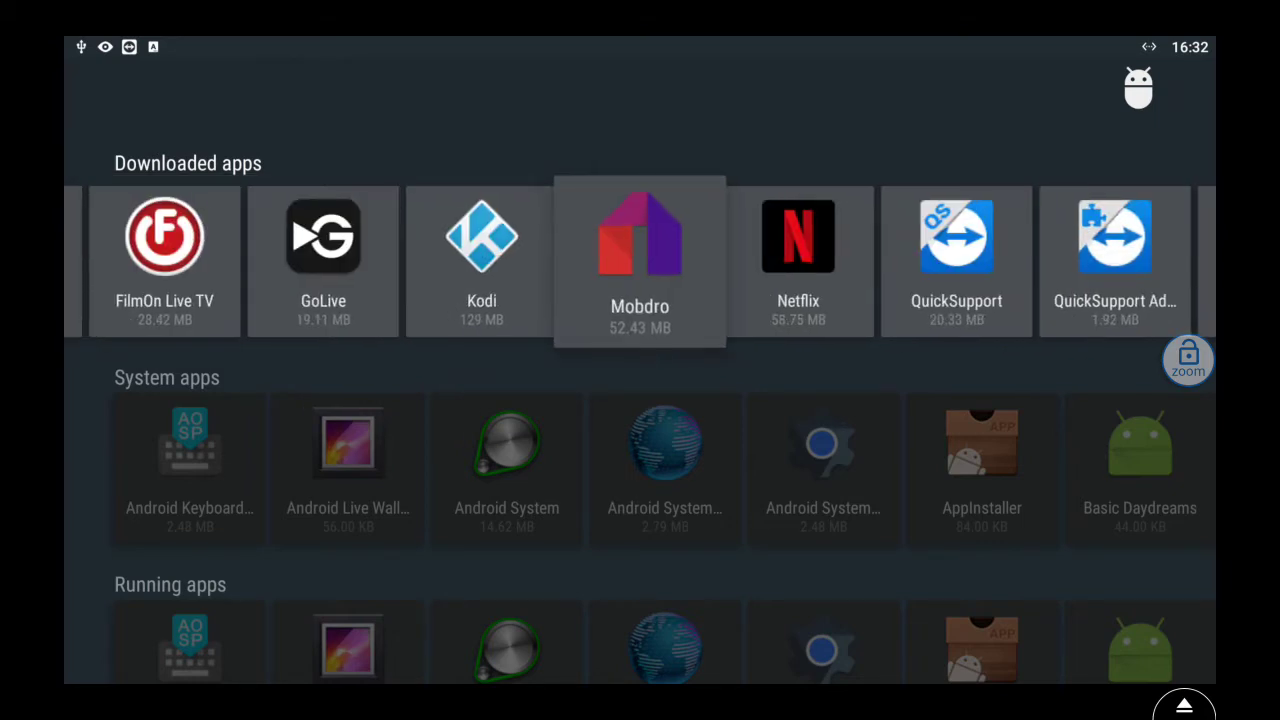
key(Left)
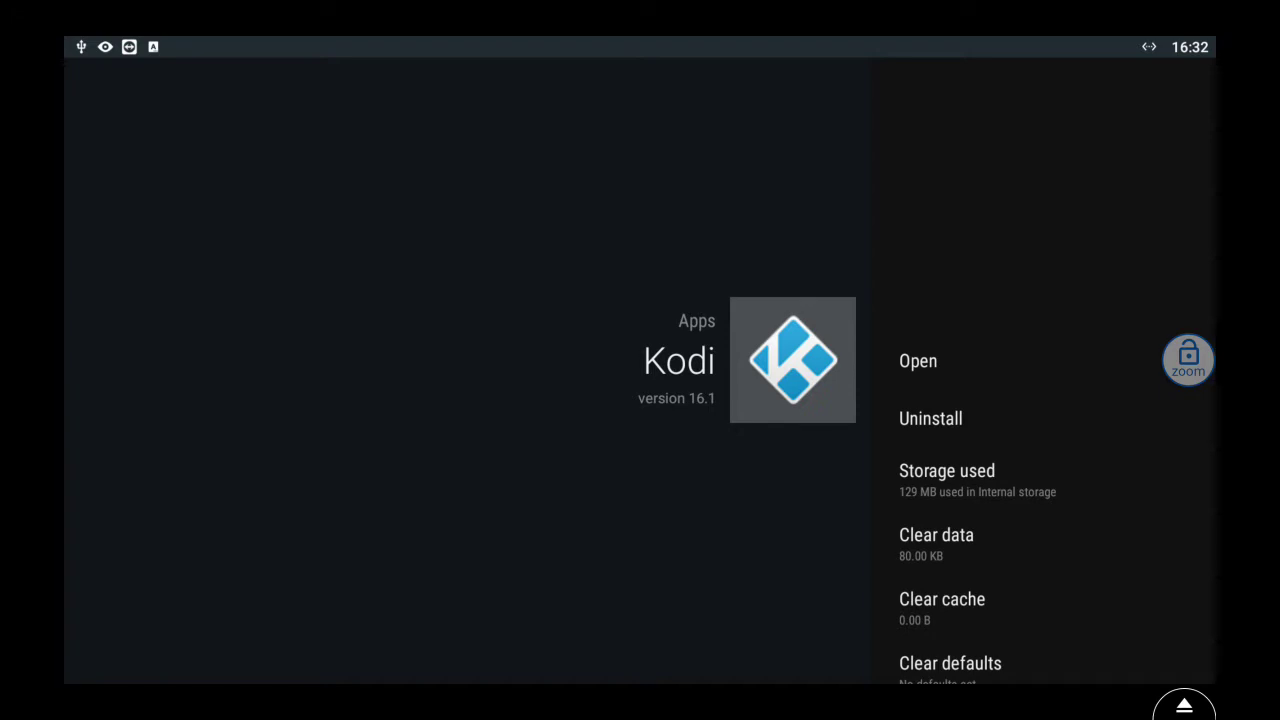
Step: Uninstall Kodi, confirm the removal, and leave the device settings
key(Return)
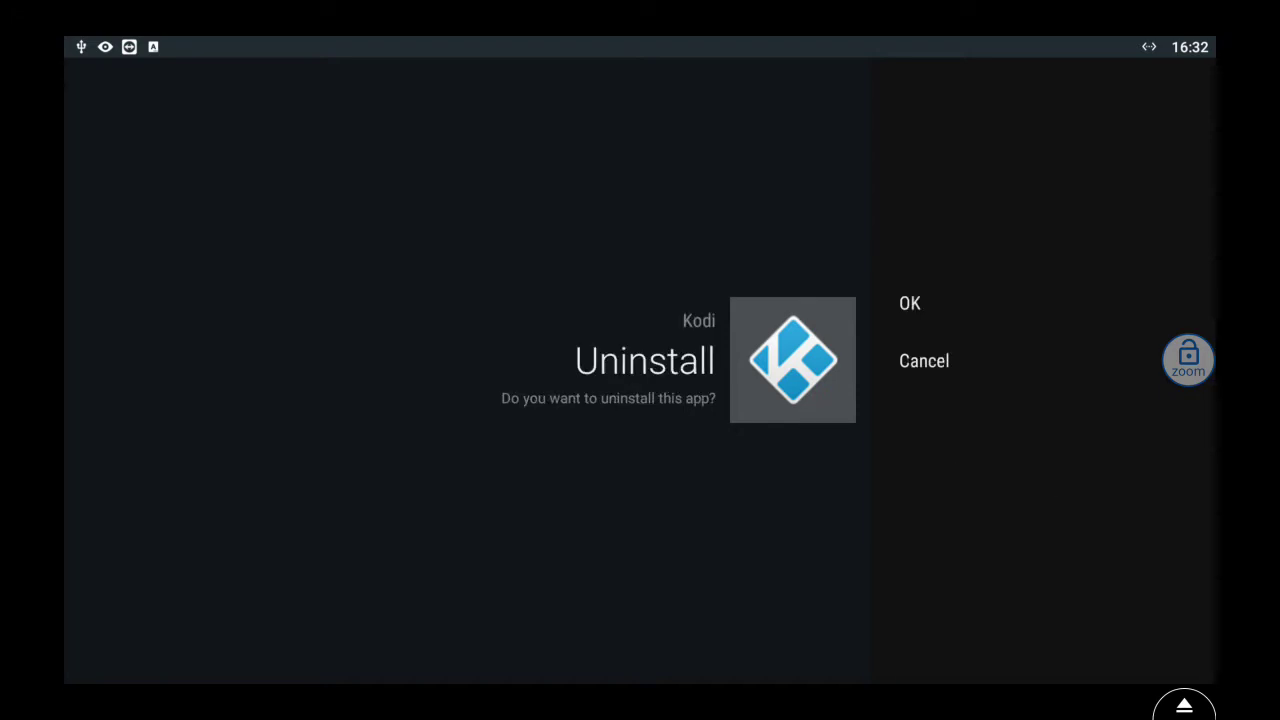
key(Return)
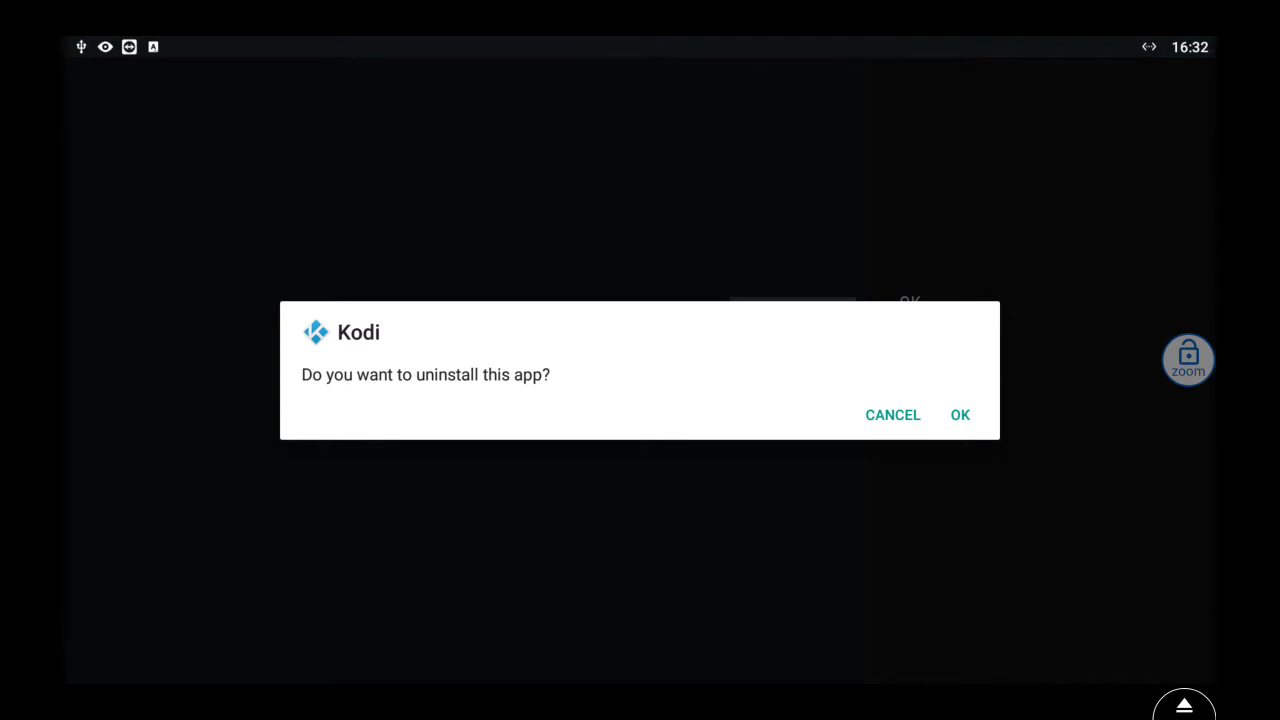
key(Return)
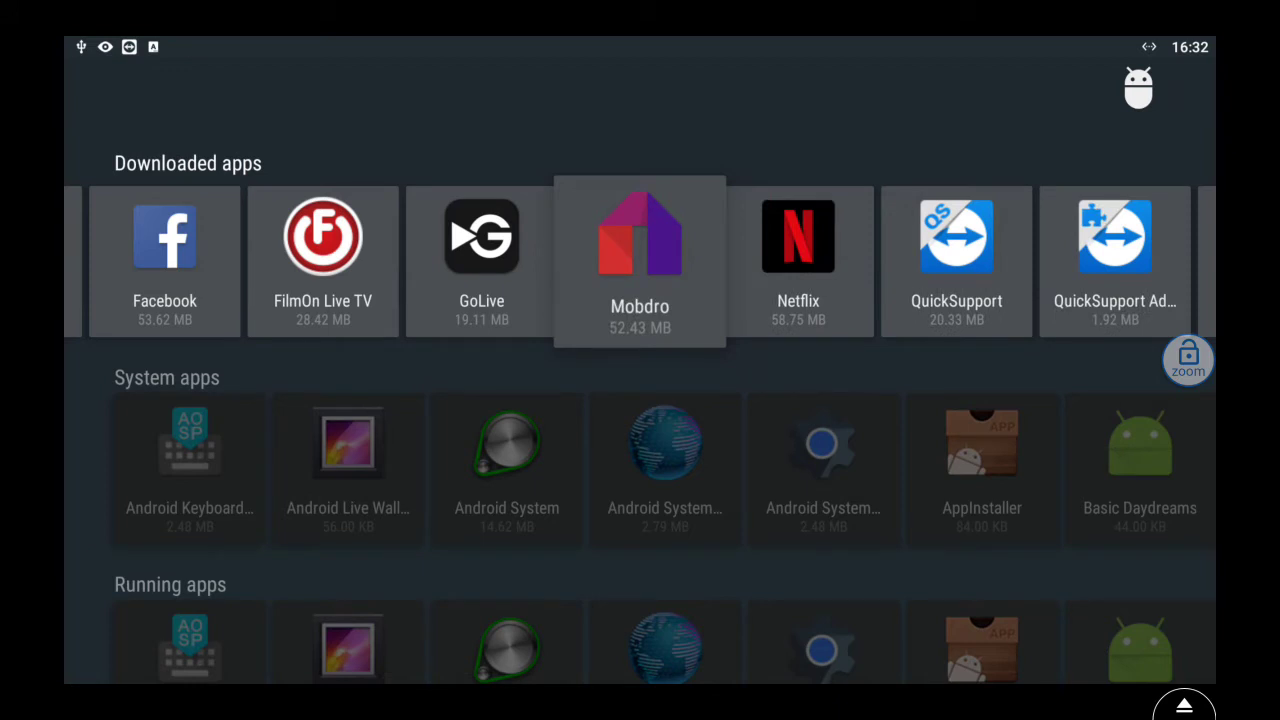
key(Escape)
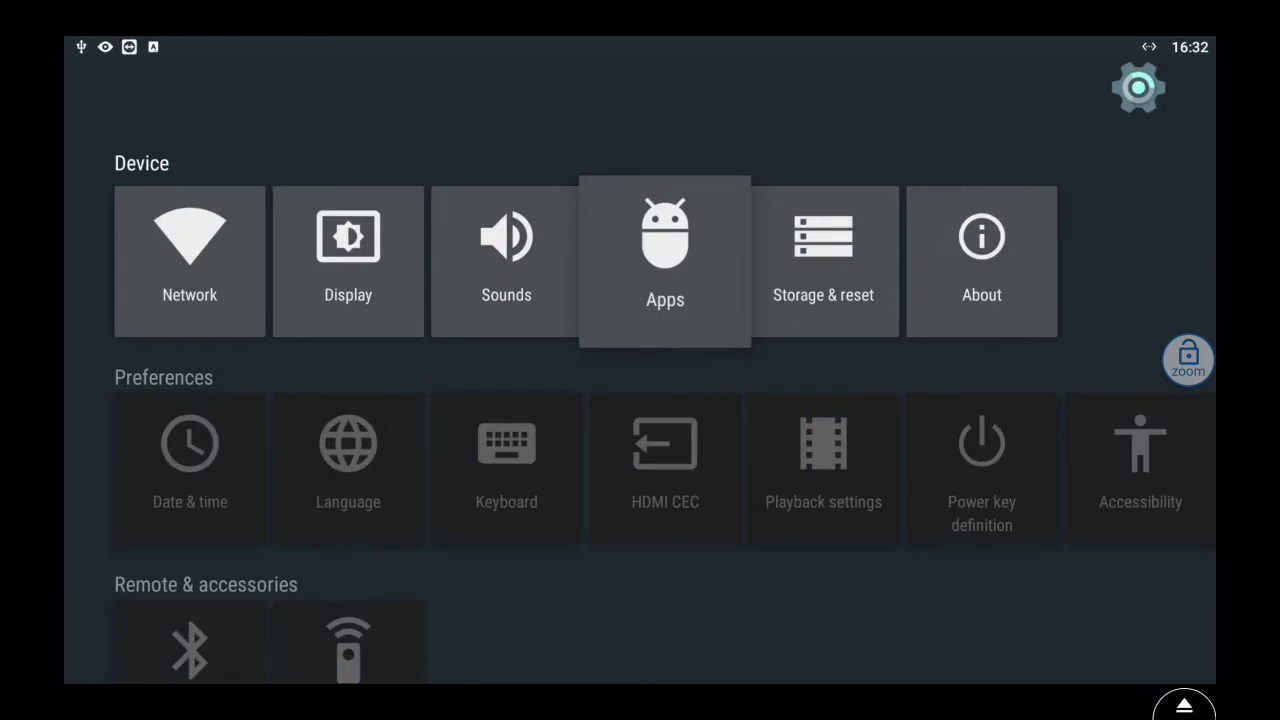
key(Escape)
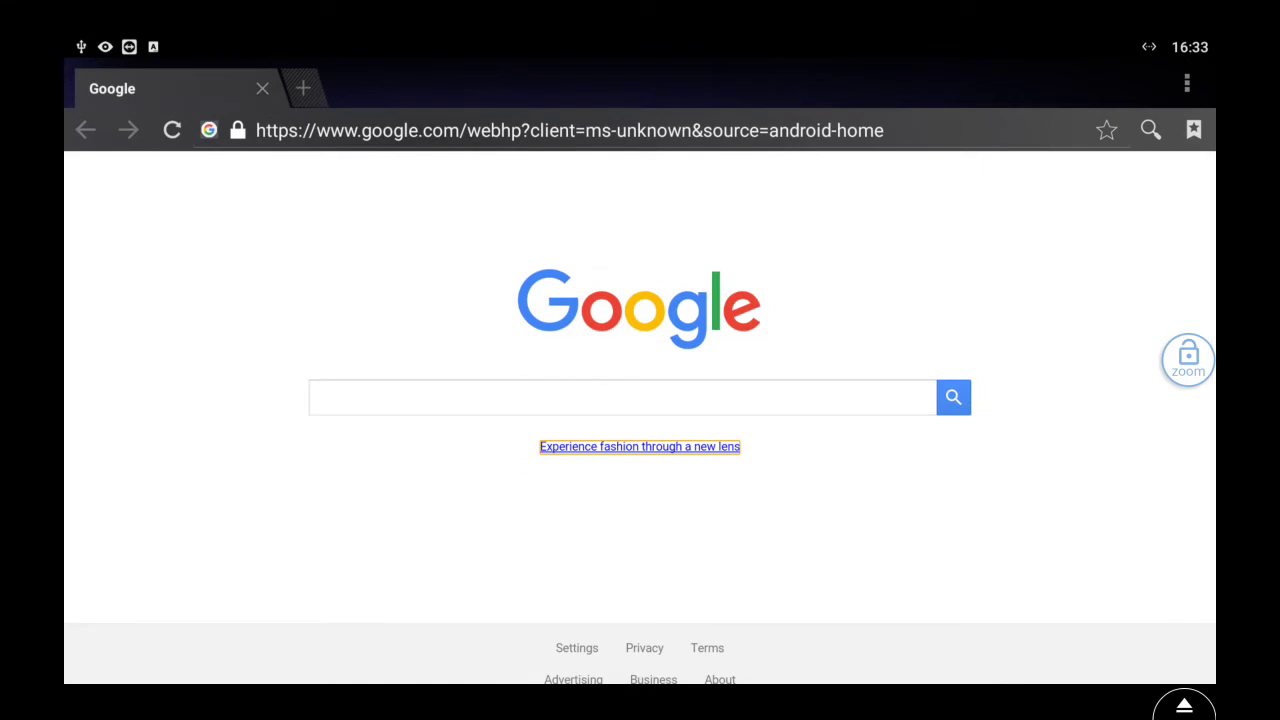
Step: Load the address bestfreemoviebox.com/repo2 in the web browser
click(570, 130)
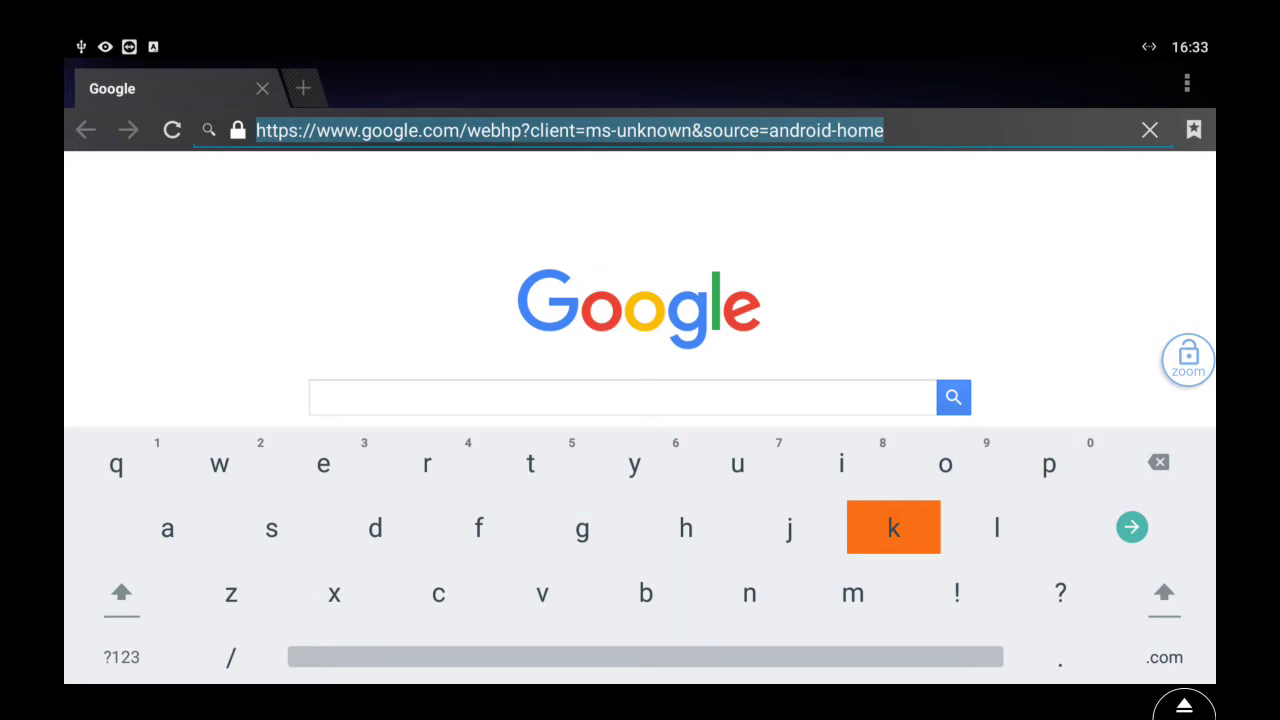
text(b)
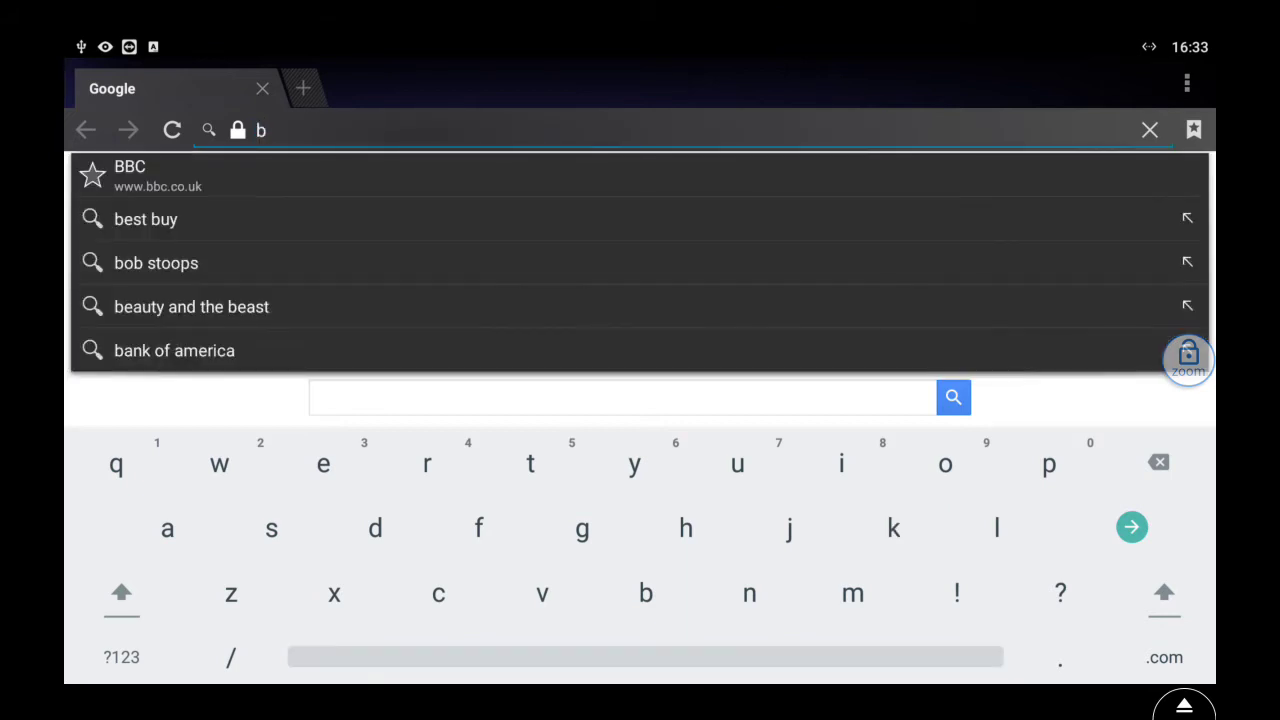
text(es)
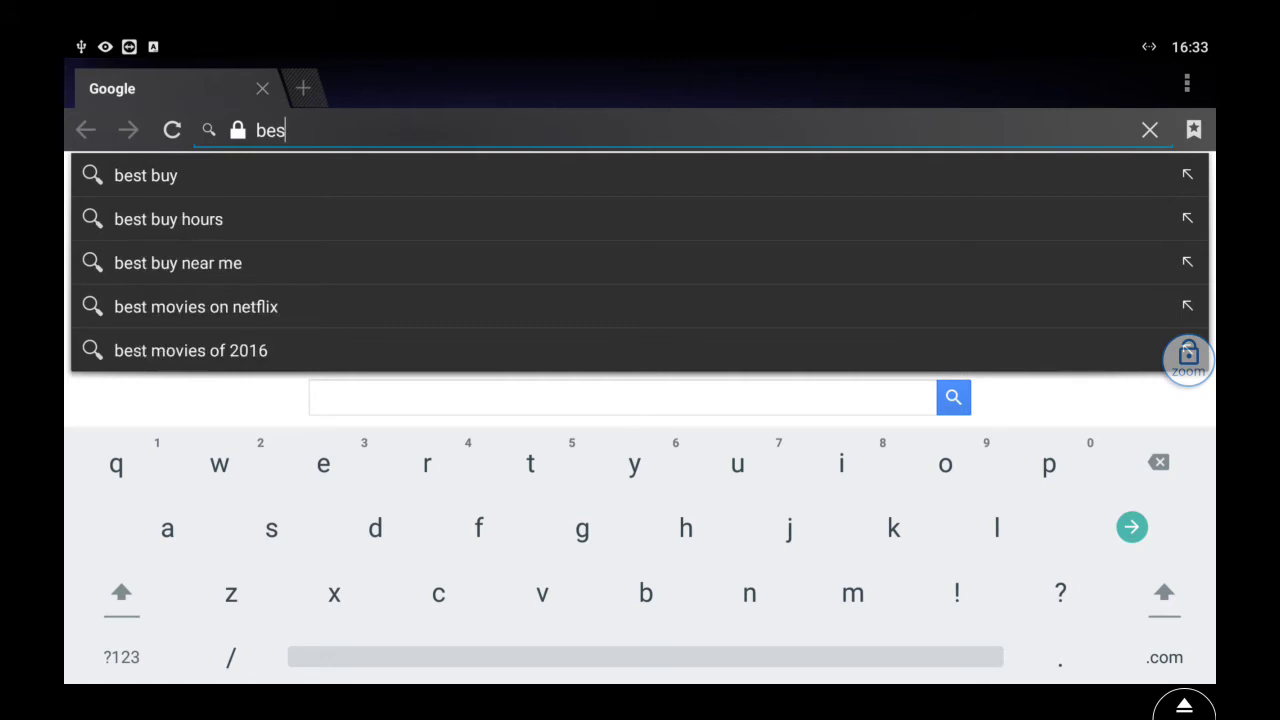
text(tfr)
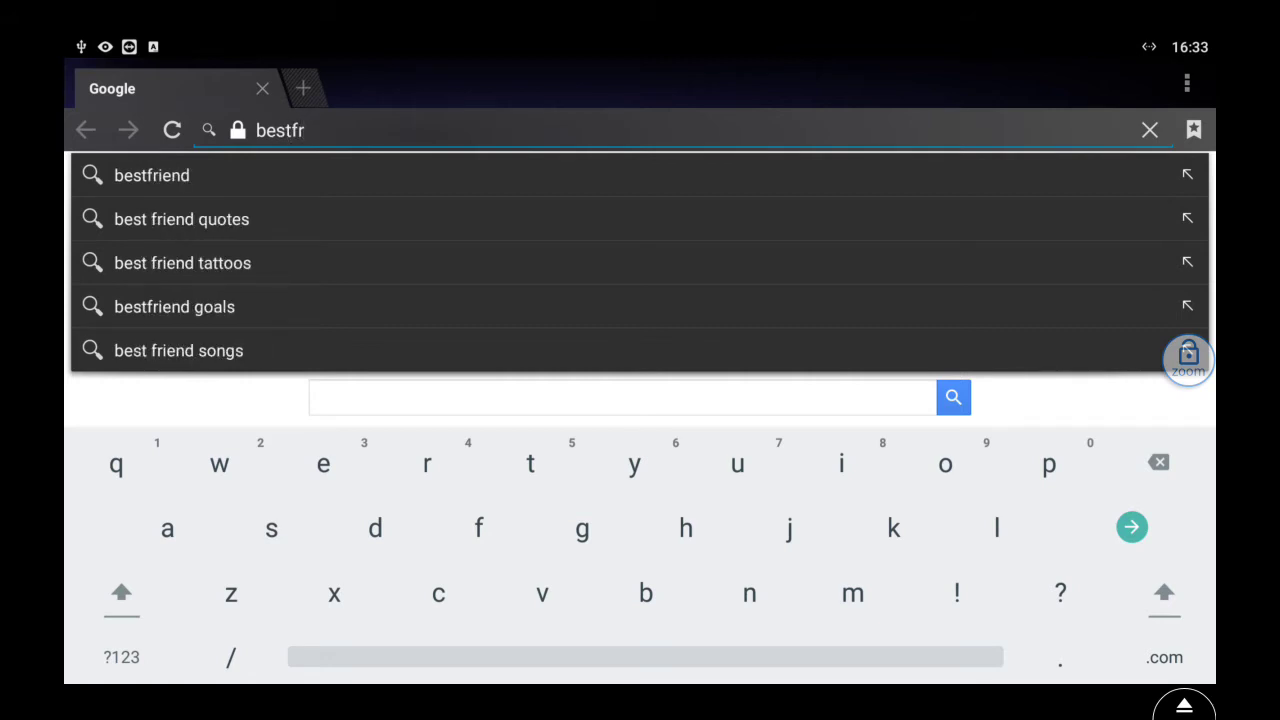
text(ee)
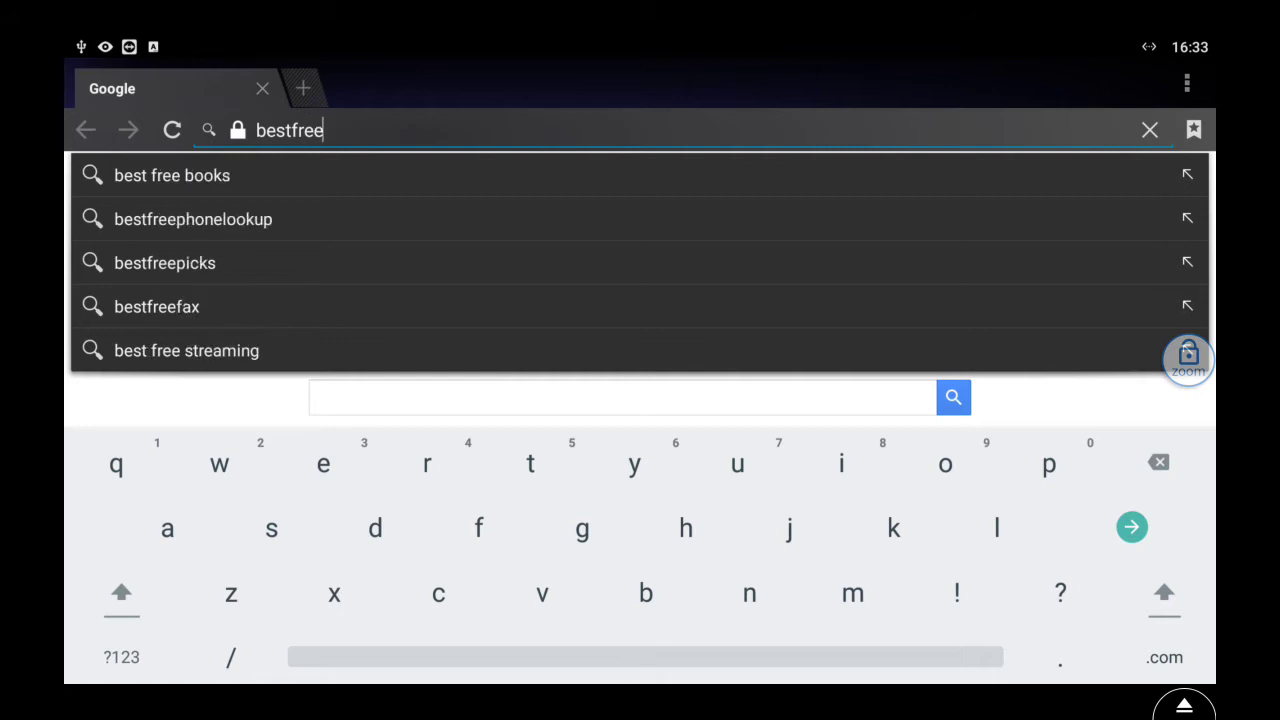
text(m)
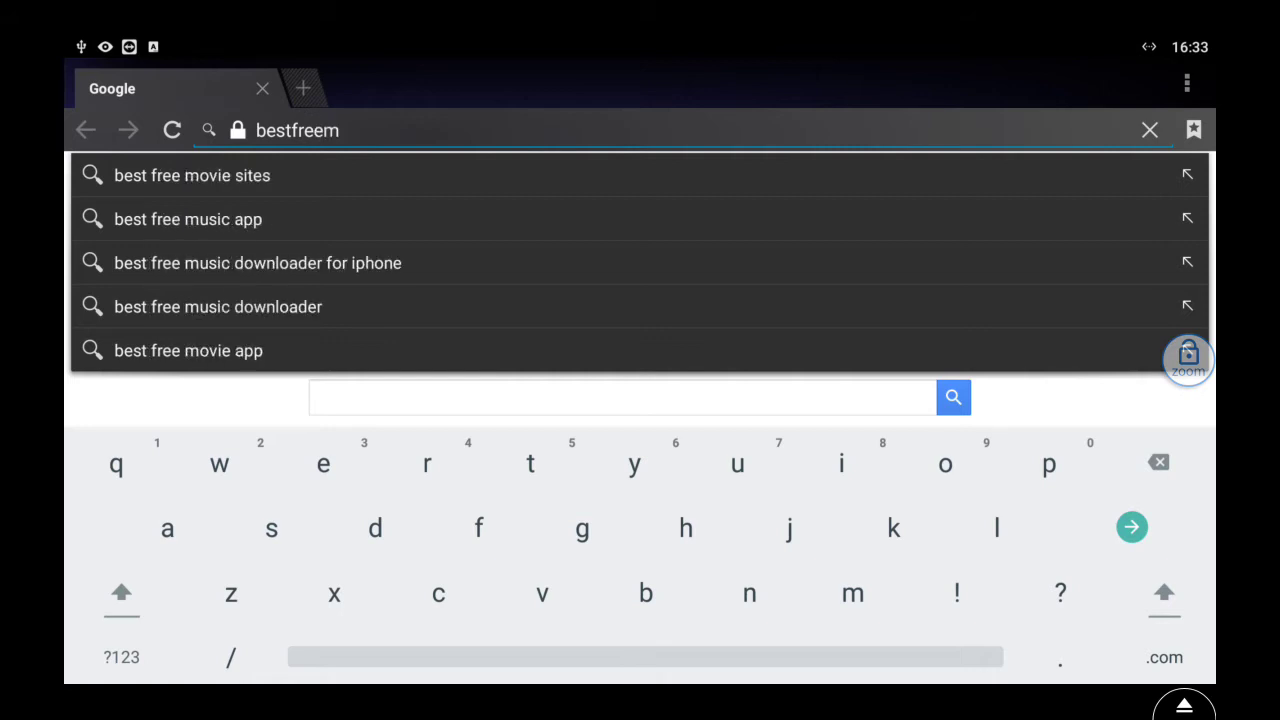
text(o)
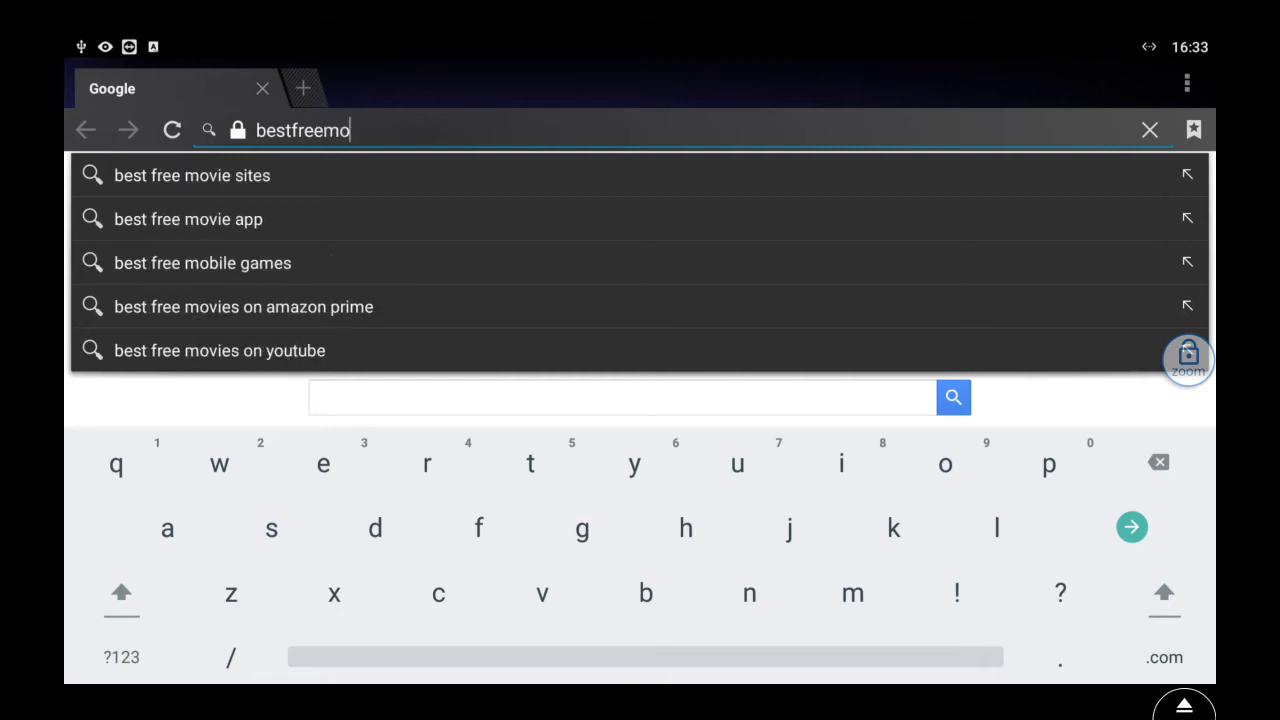
text(vi)
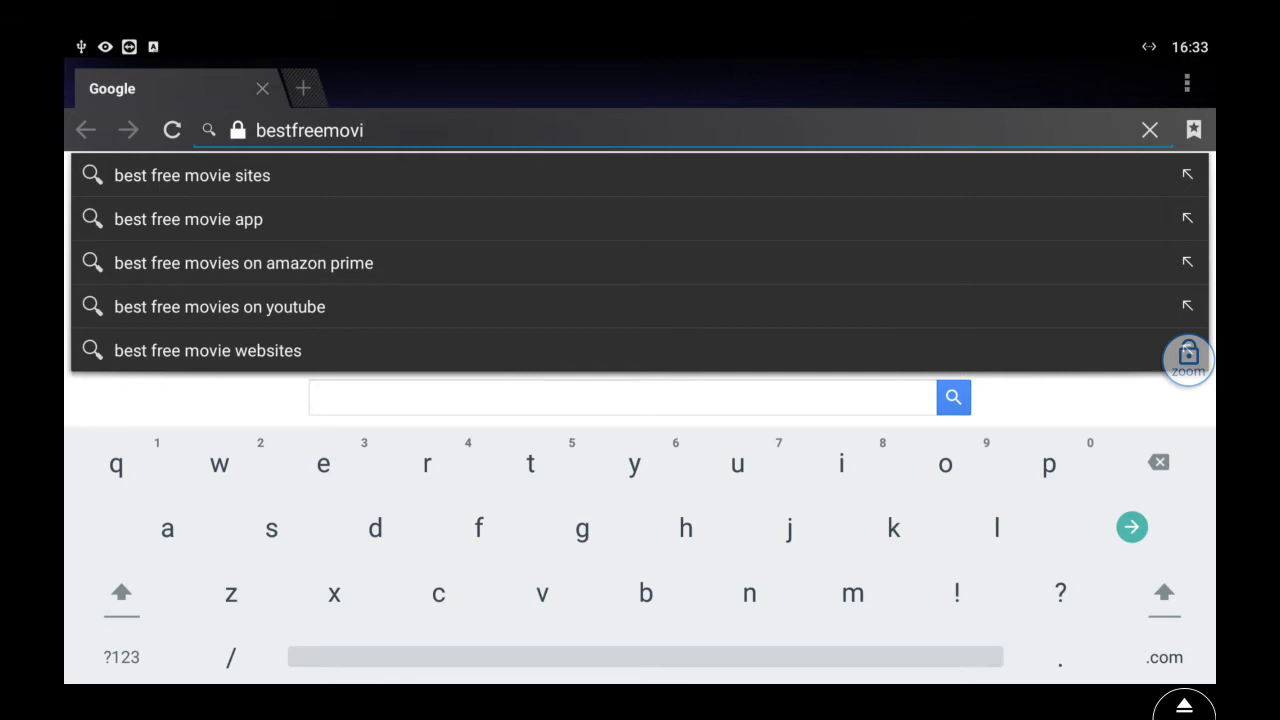
text(e)
text(b)
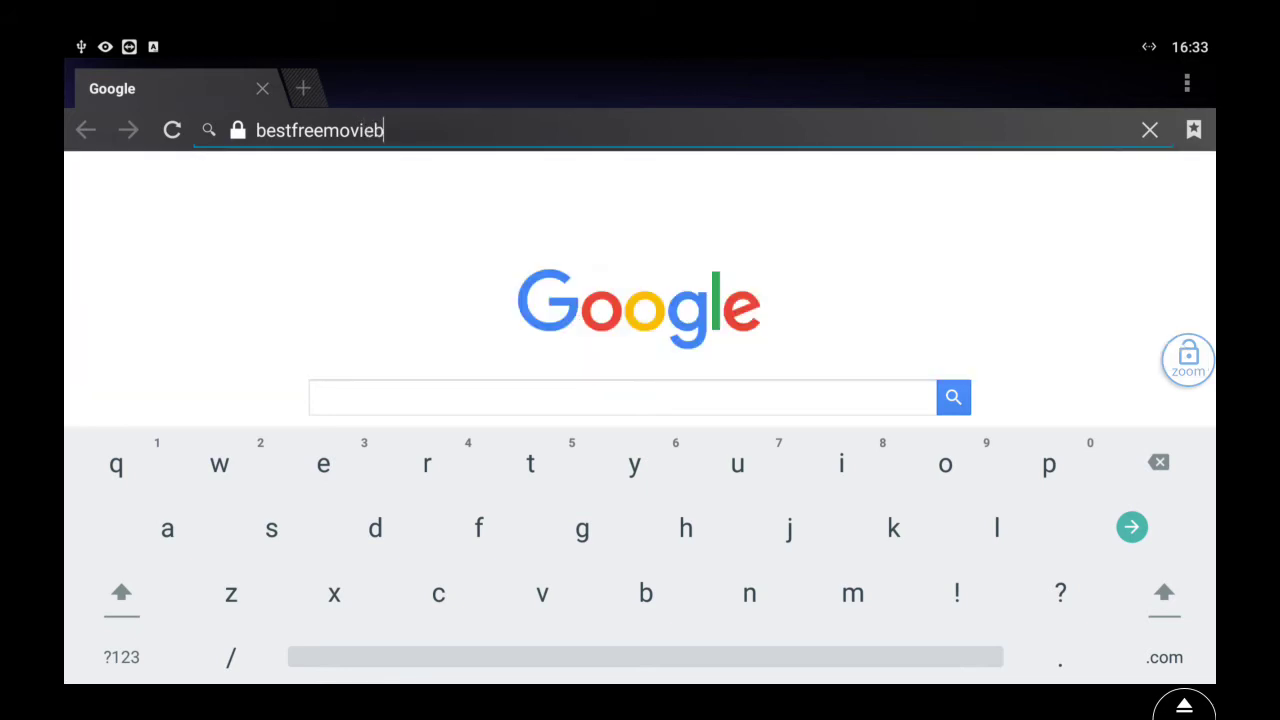
text(ox.com/re)
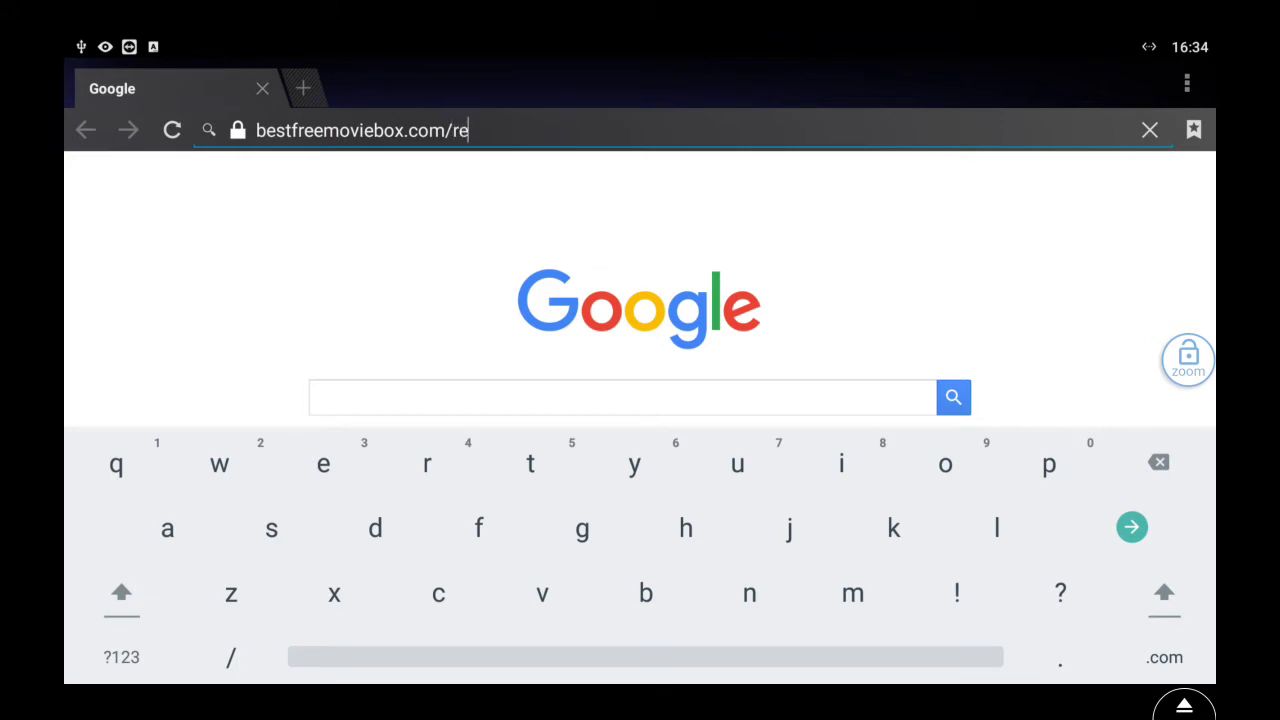
text(po)
click(121, 657)
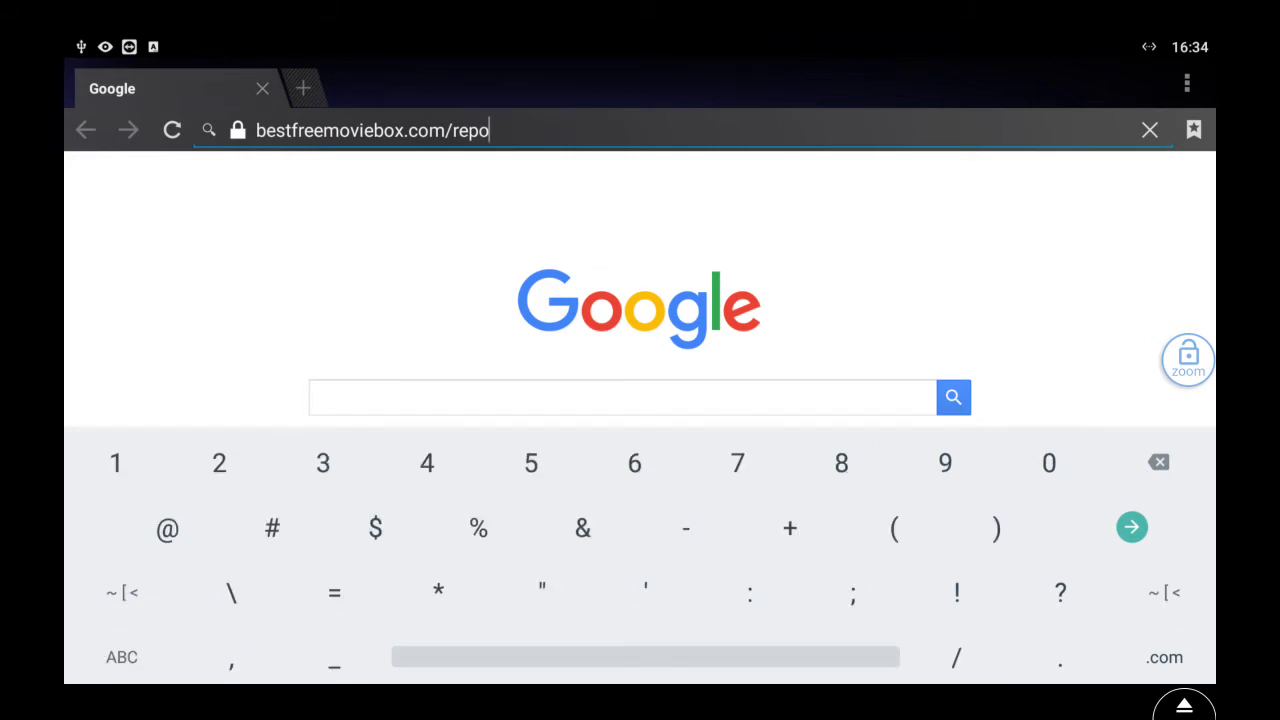
text(2)
key(Return)
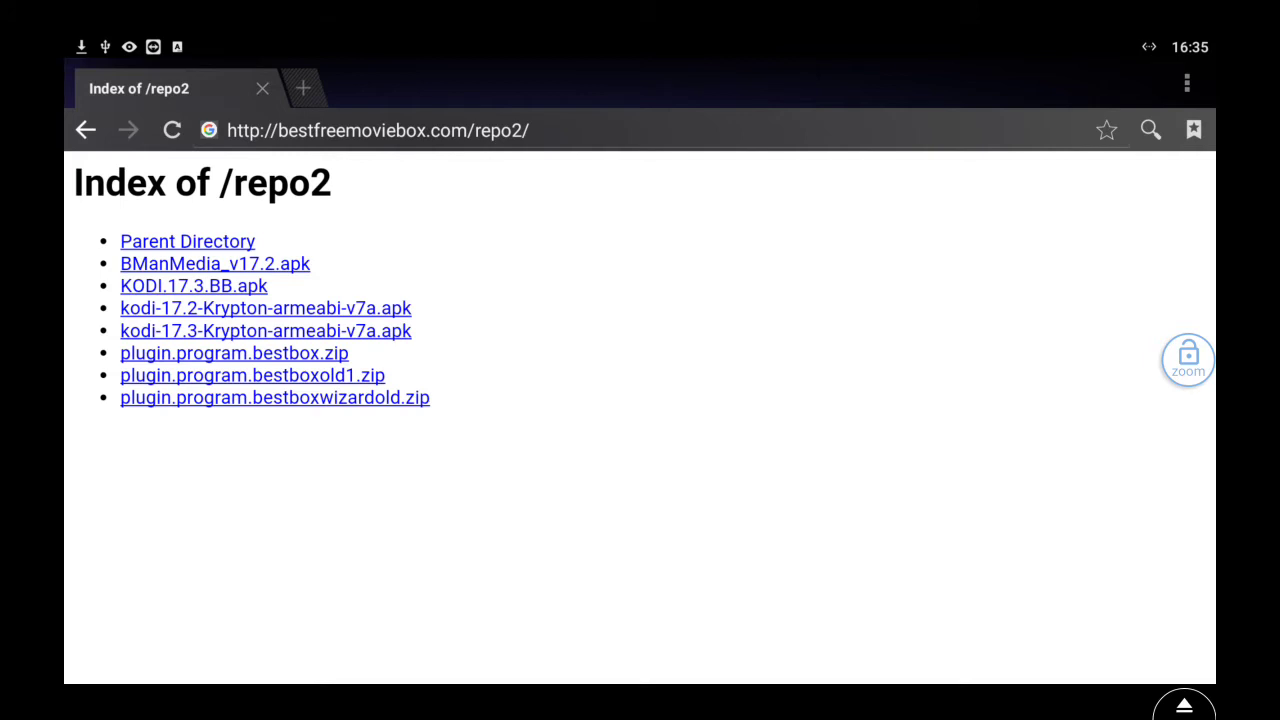
Step: Return to the device's home screen and open the Apps collection
key(alt+Home)
key(super)
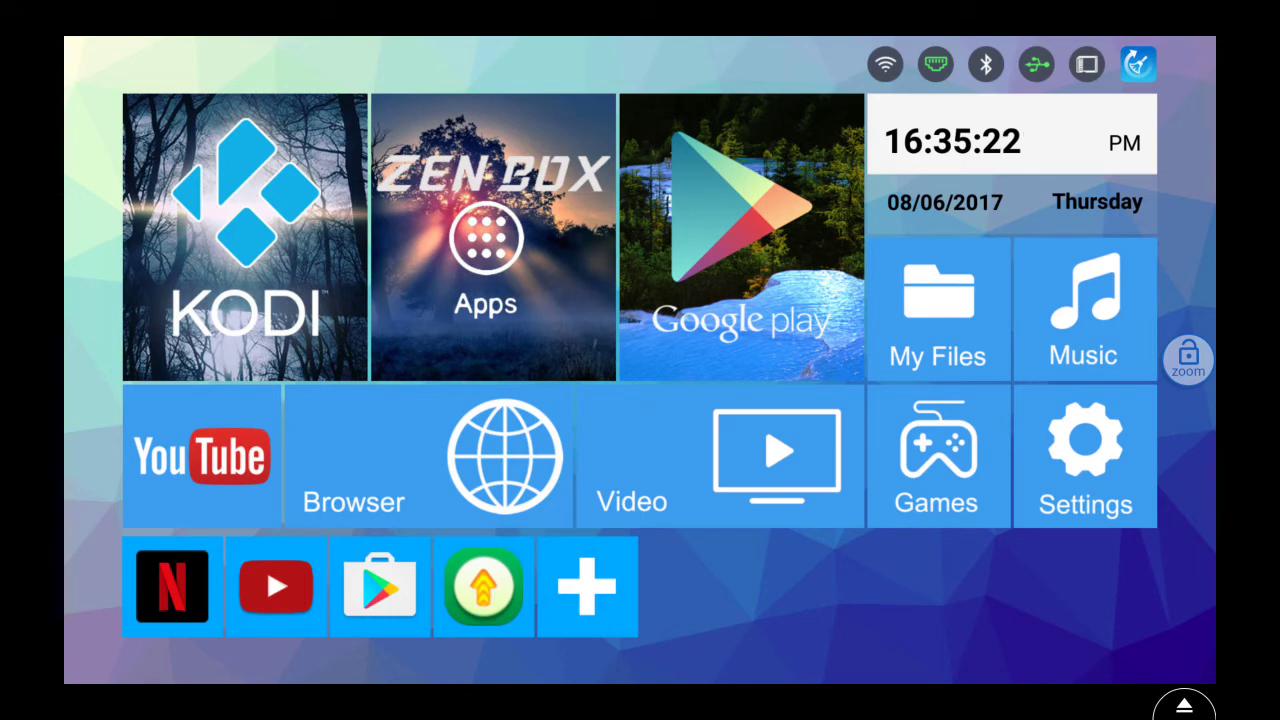
click(202, 456)
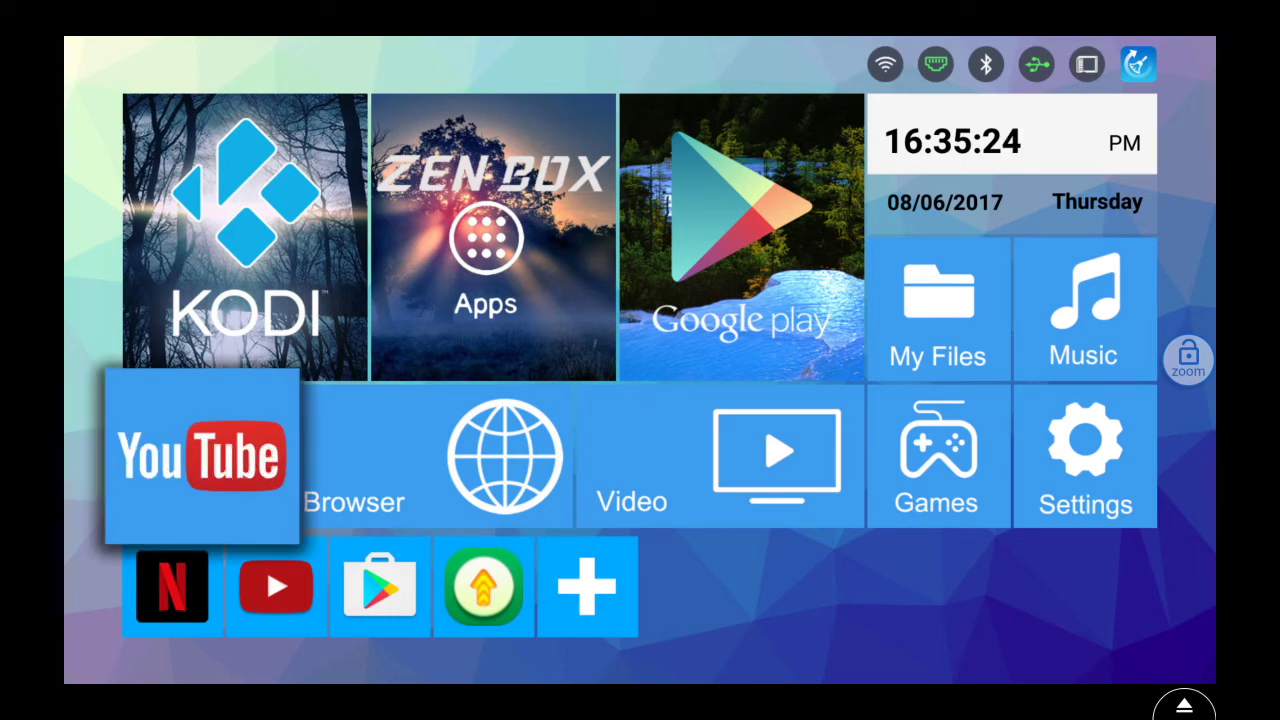
click(245, 237)
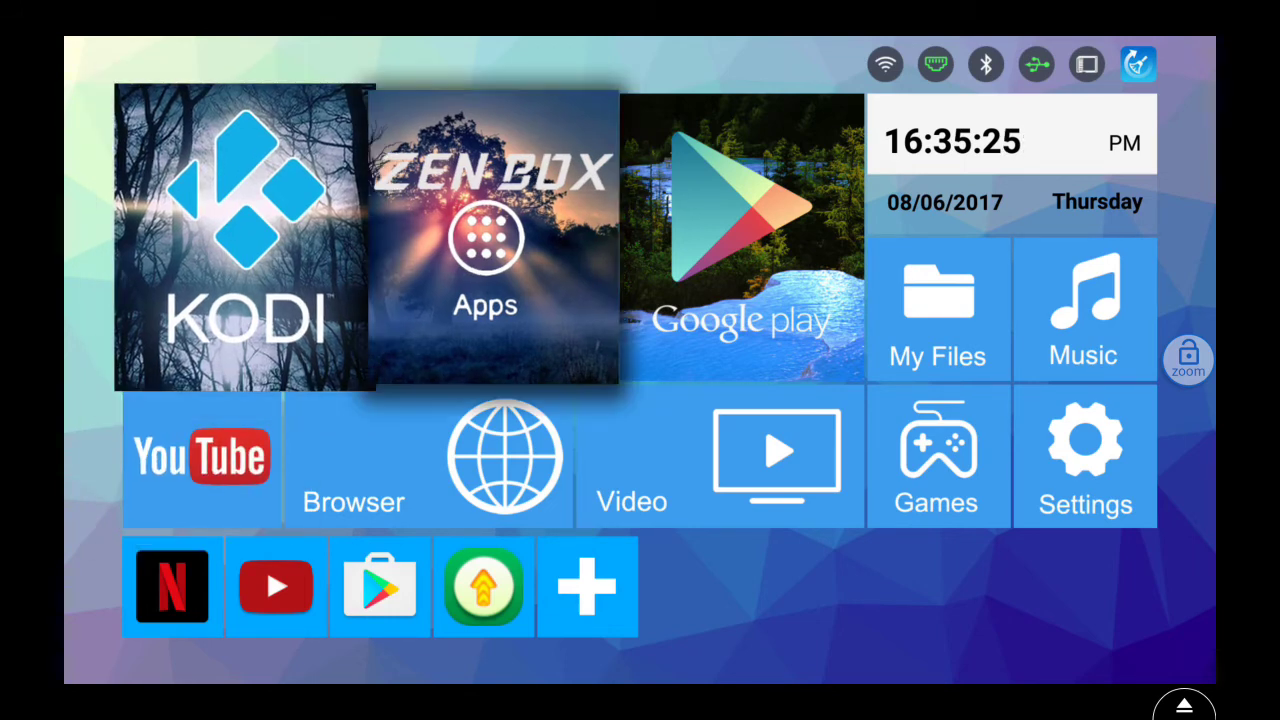
click(493, 237)
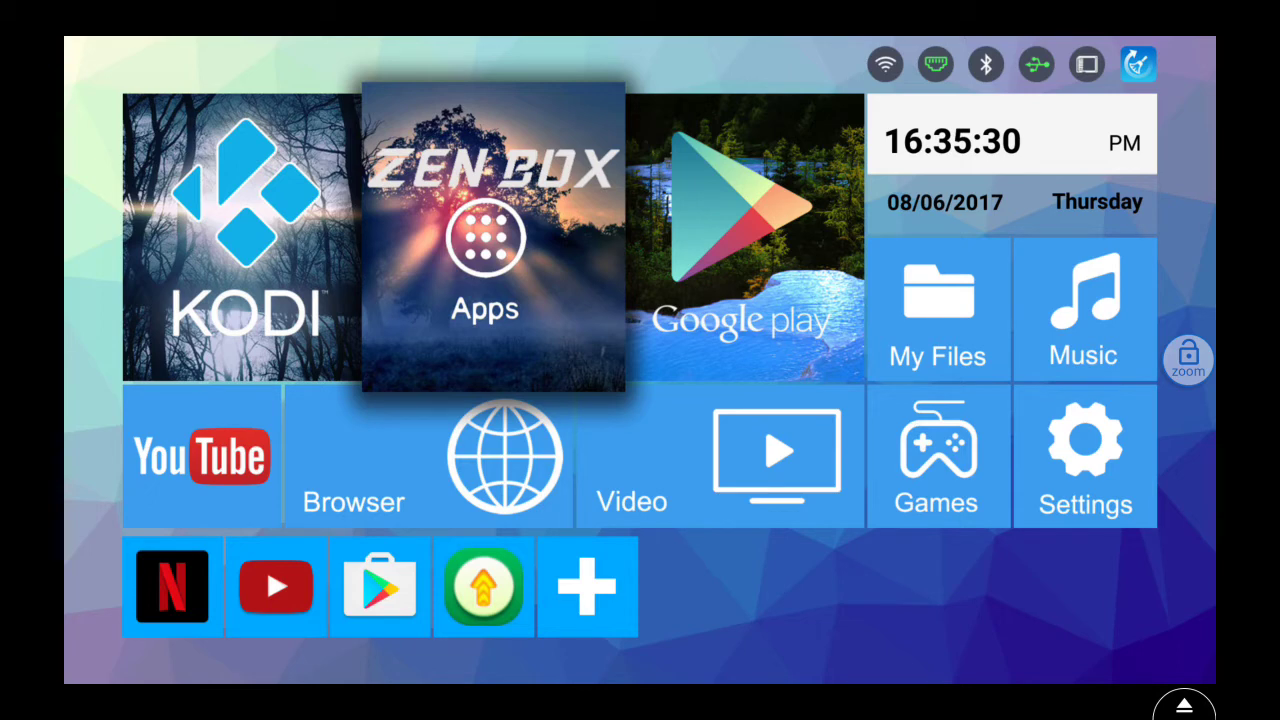
key(Return)
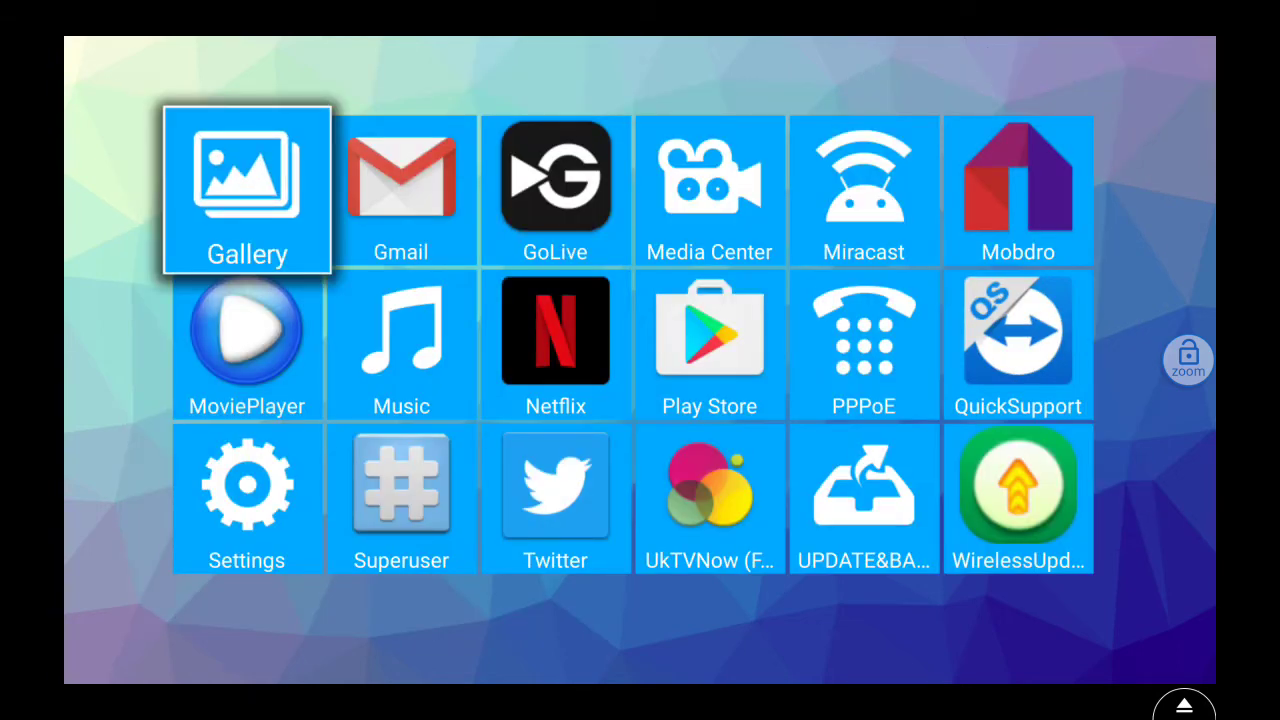
Step: Look through the installed apps in the Apps collection and return to the home screen
key(Down)
key(Down)
key(Down)
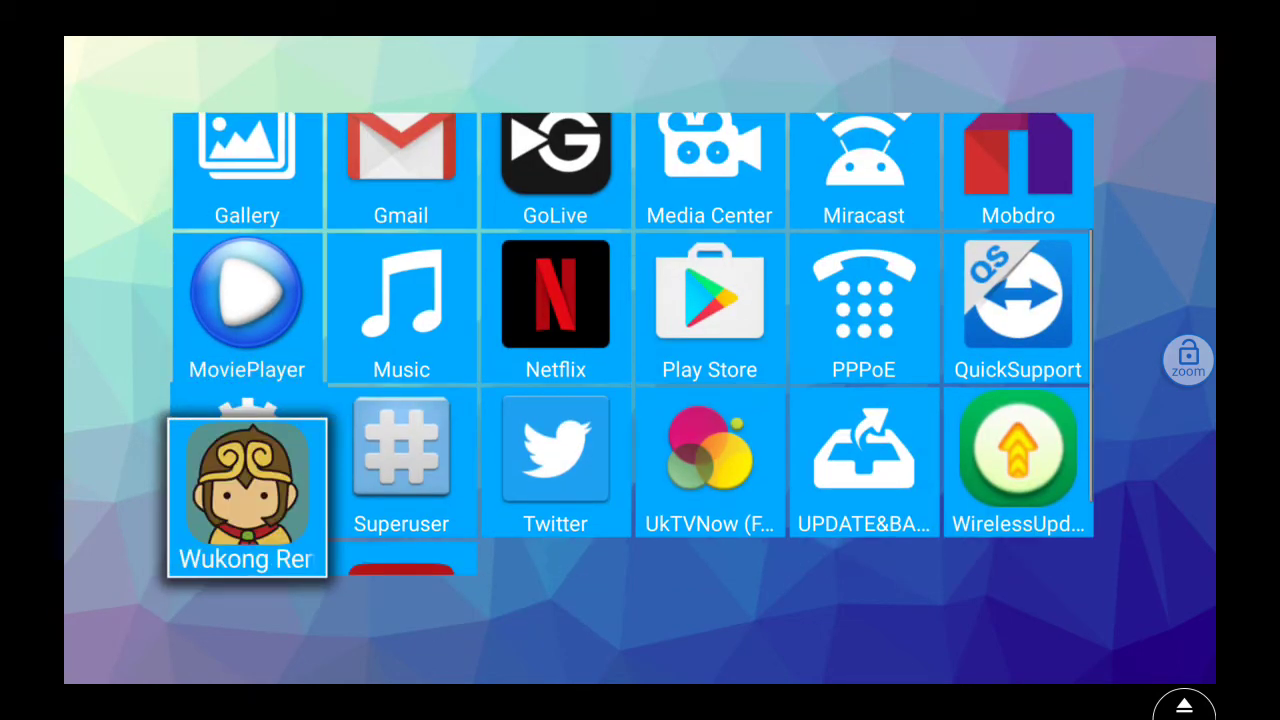
key(Up)
key(Up)
key(Up)
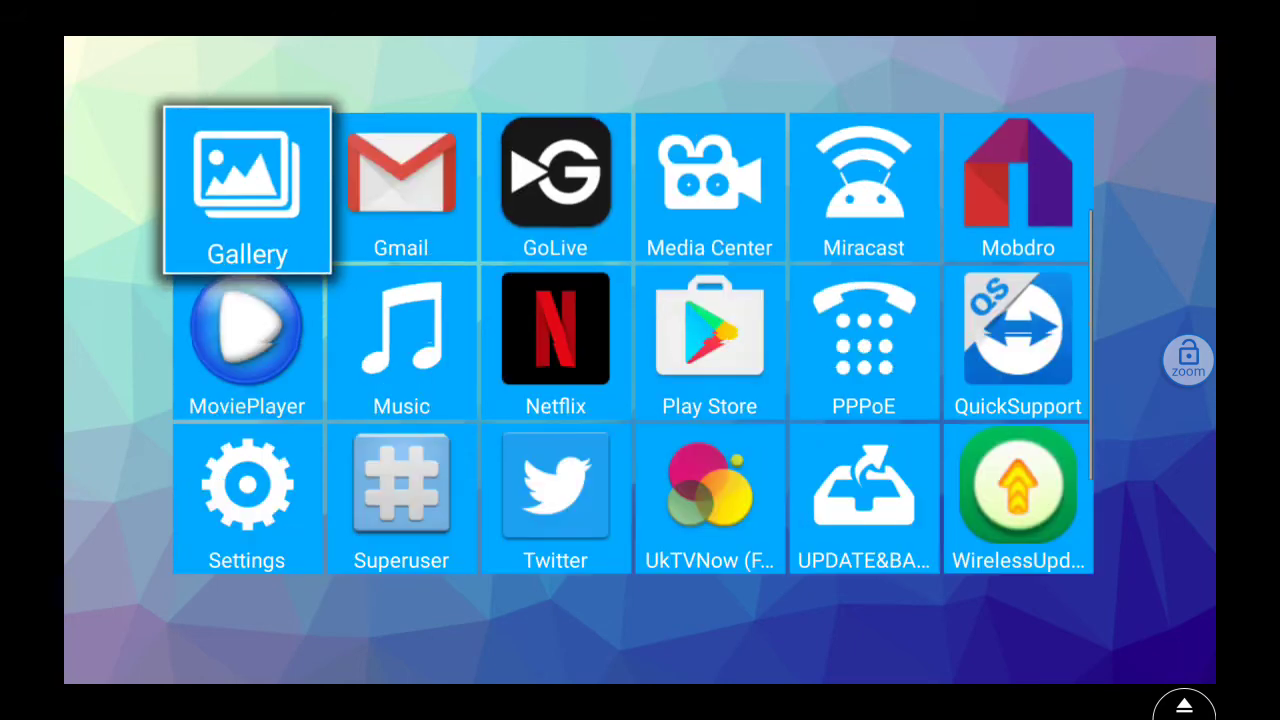
key(Right)
key(Right)
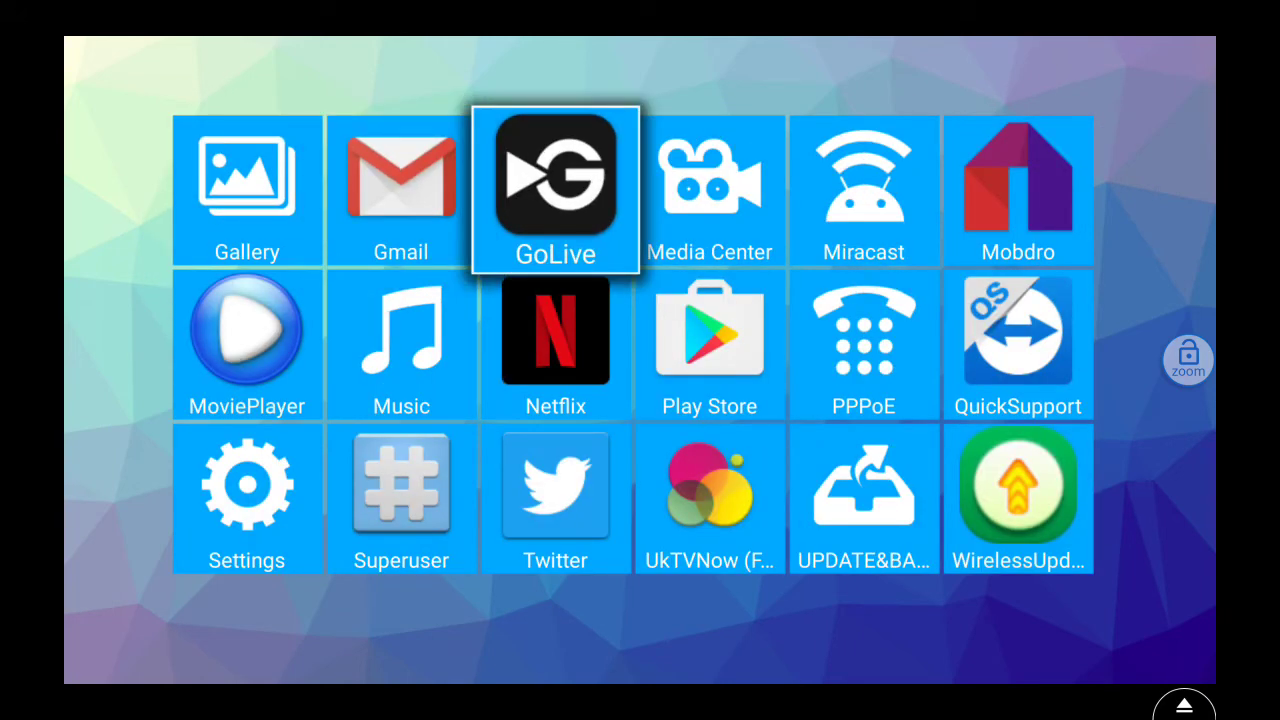
key(Down)
key(Down)
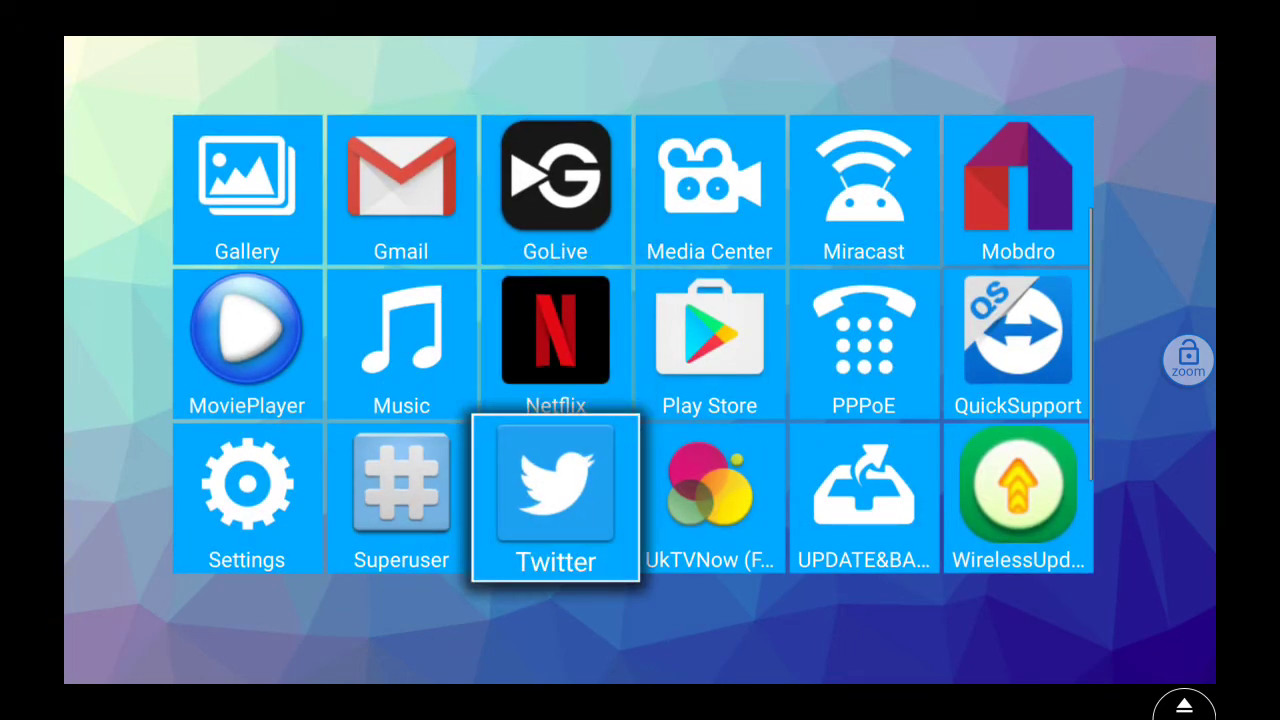
key(Down)
key(Up)
key(Up)
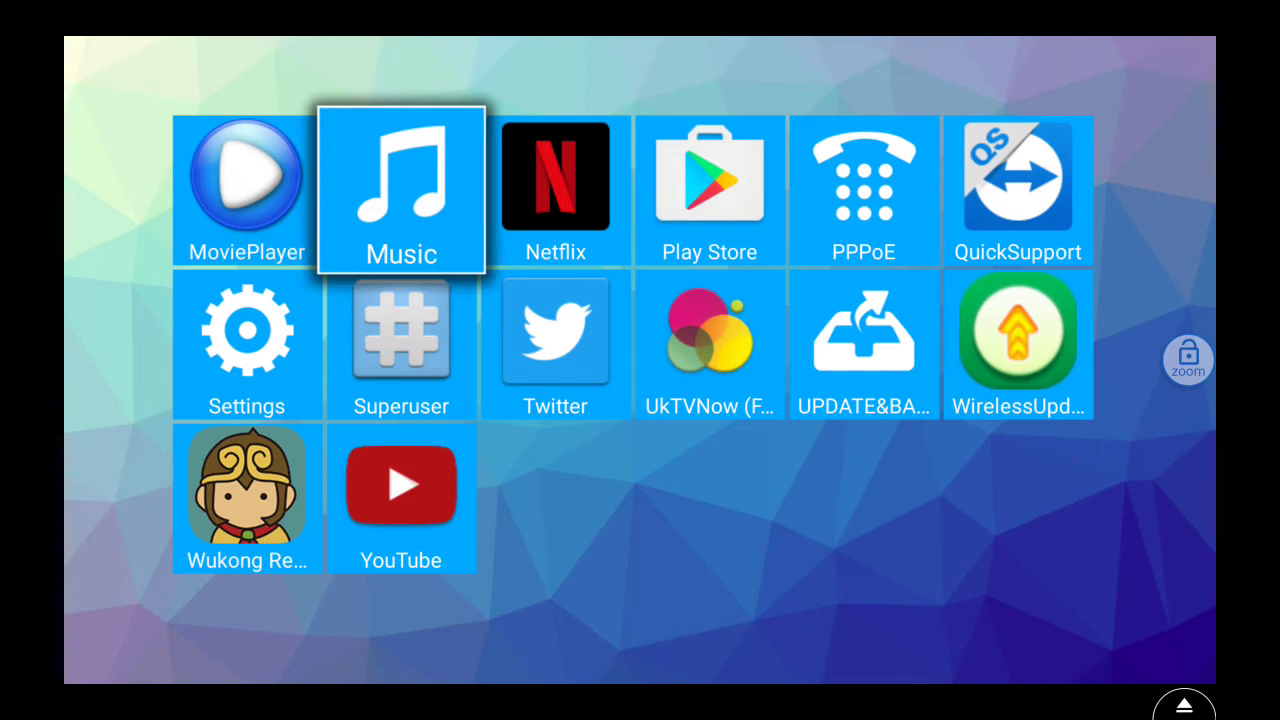
key(Up)
key(Escape)
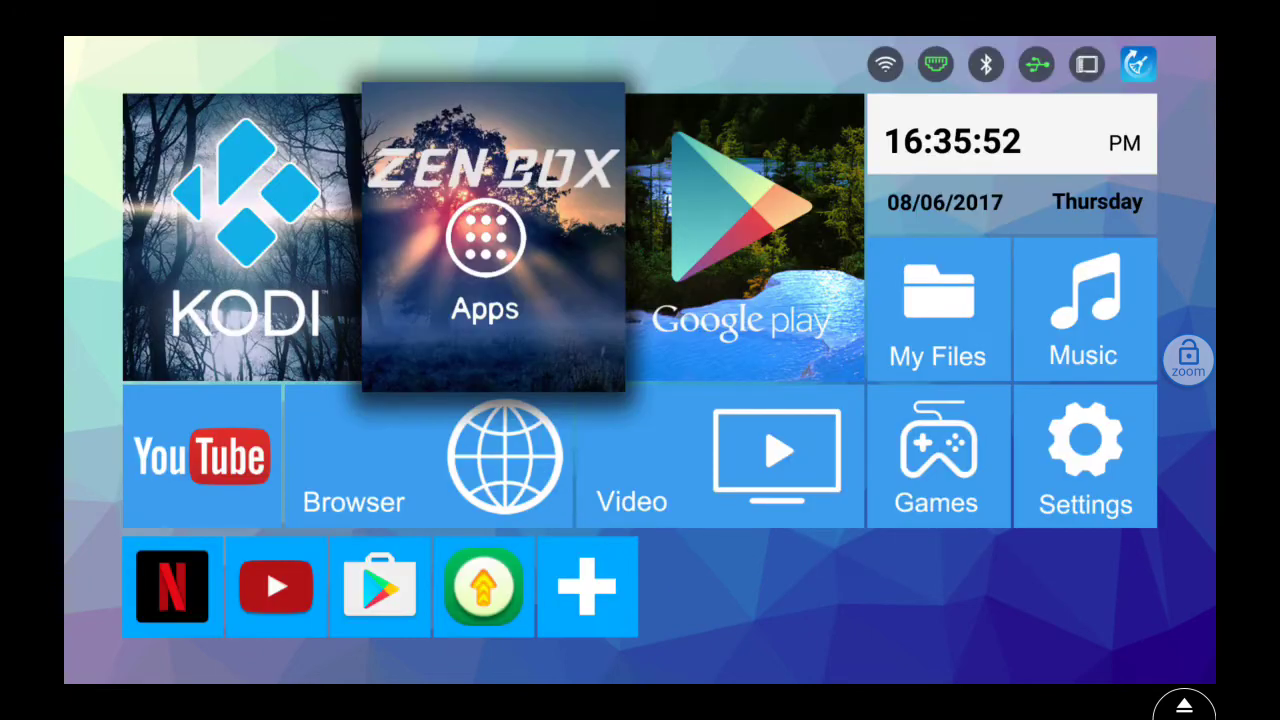
Step: Open the Download folder on the Local Disk in the device's file browser
key(Right)
key(Right)
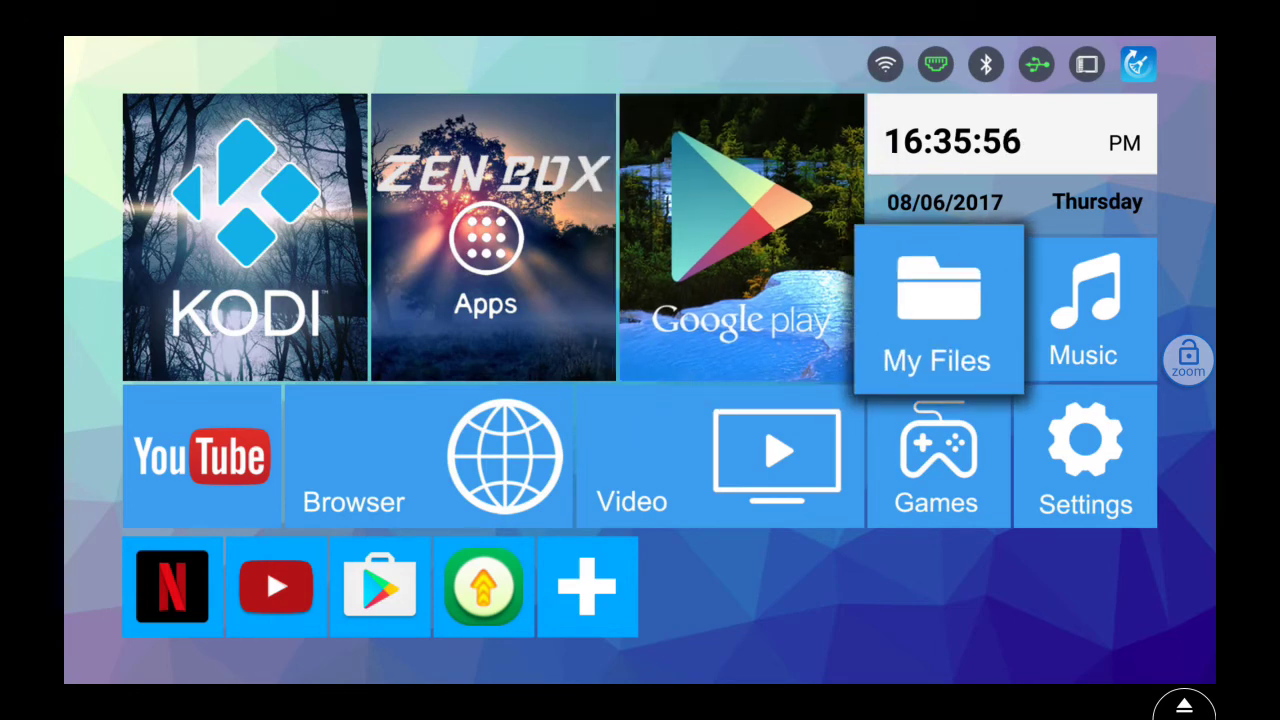
key(Return)
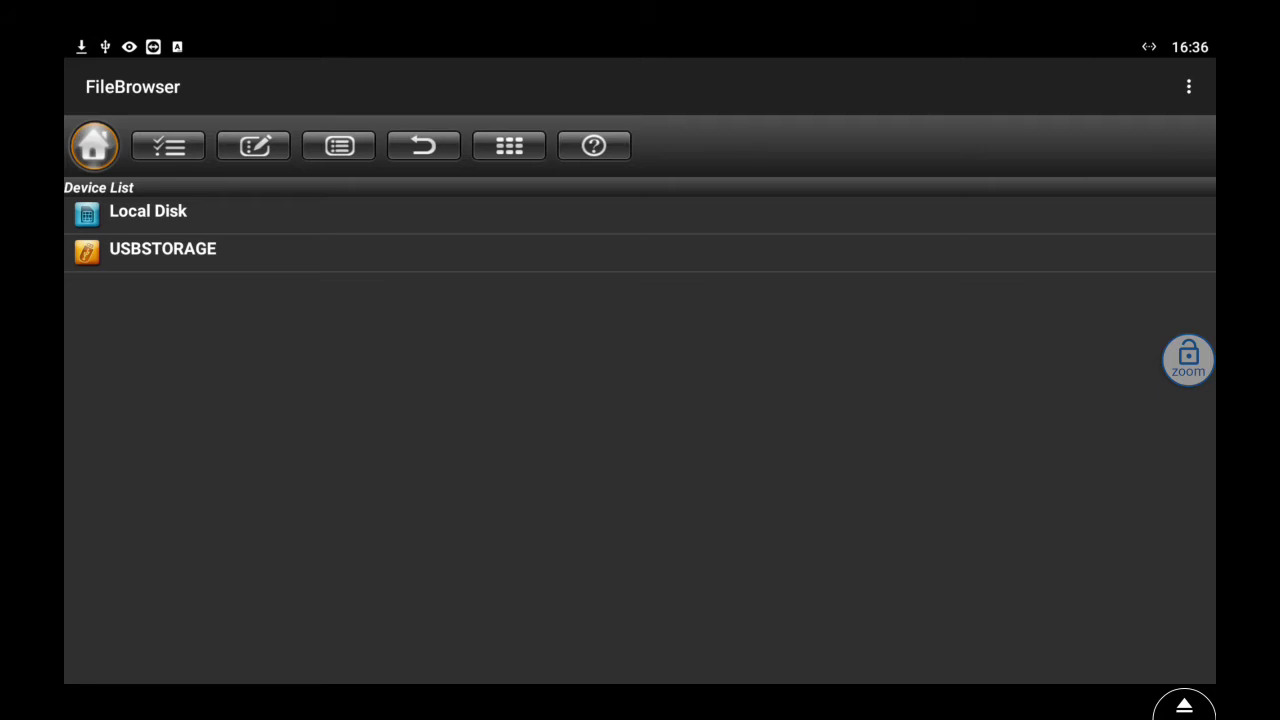
click(148, 212)
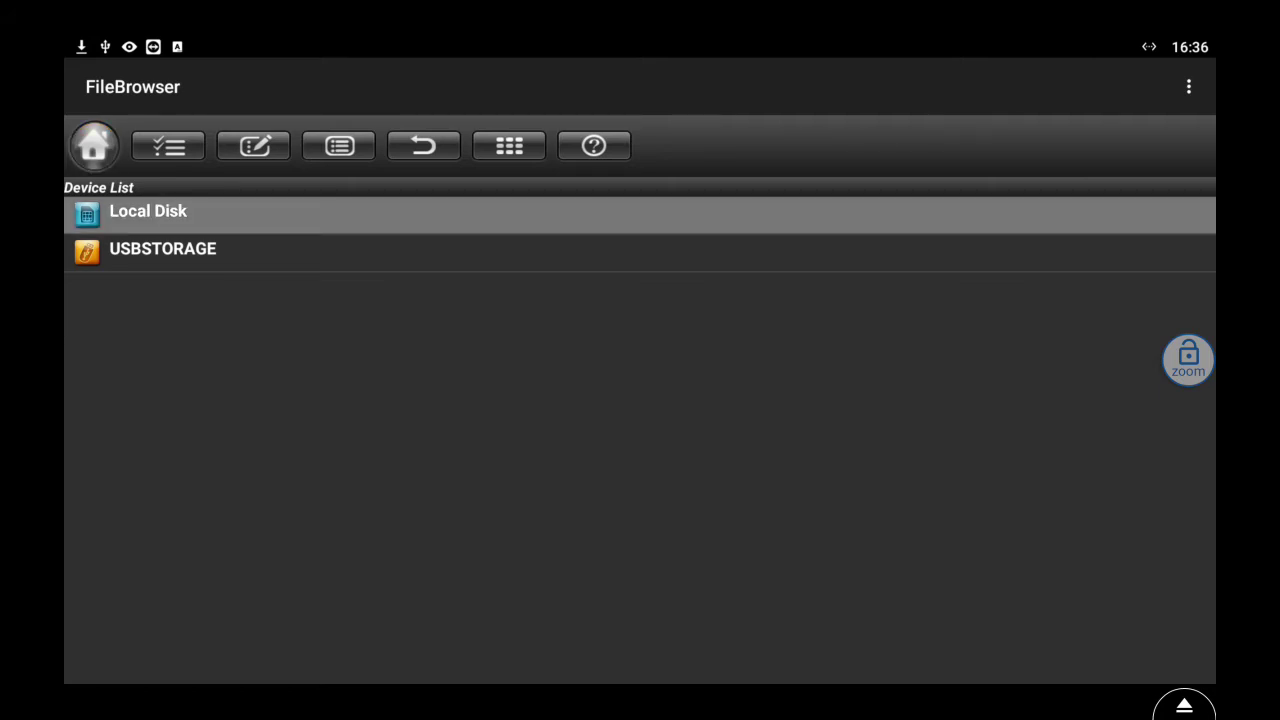
key(Return)
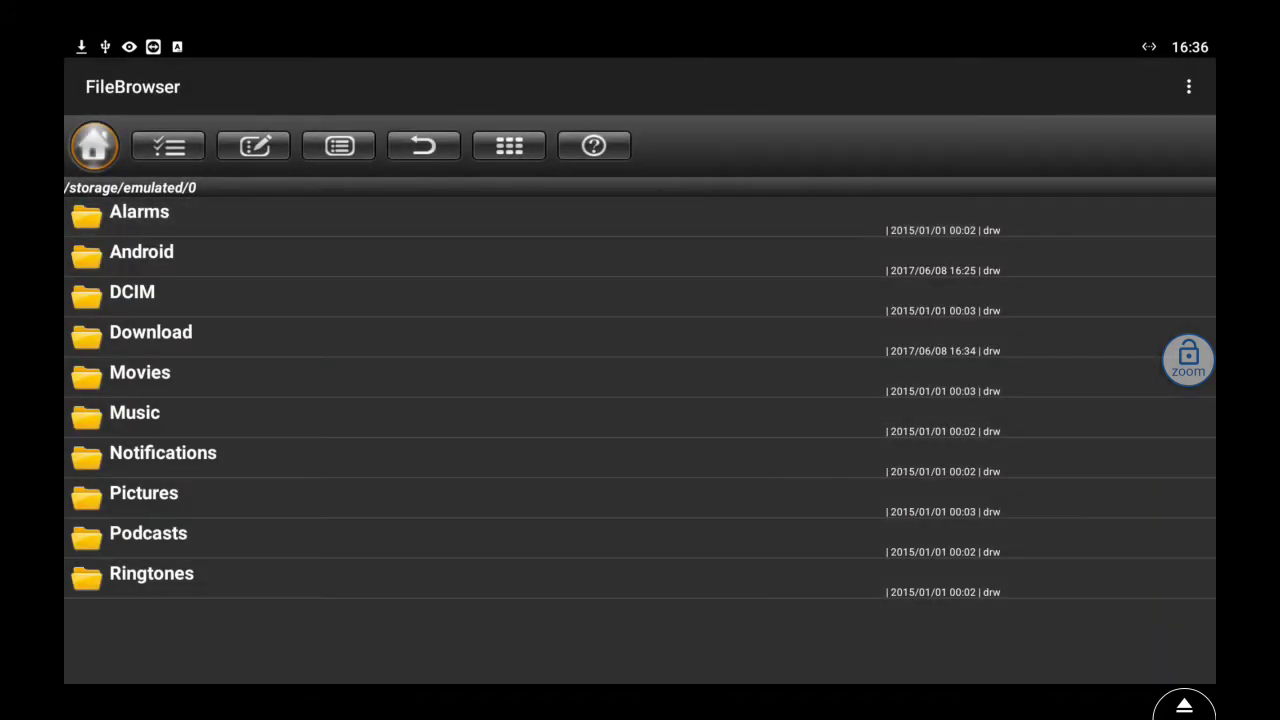
key(Down)
key(Down)
key(Down)
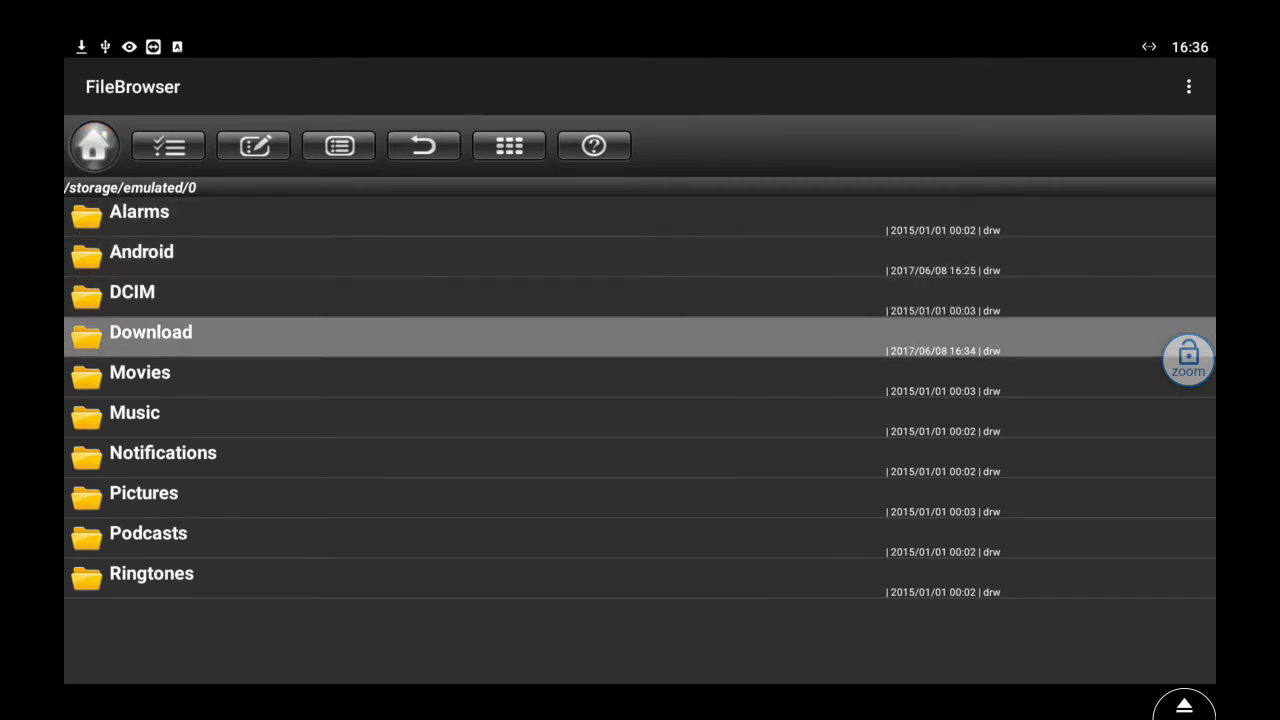
key(Return)
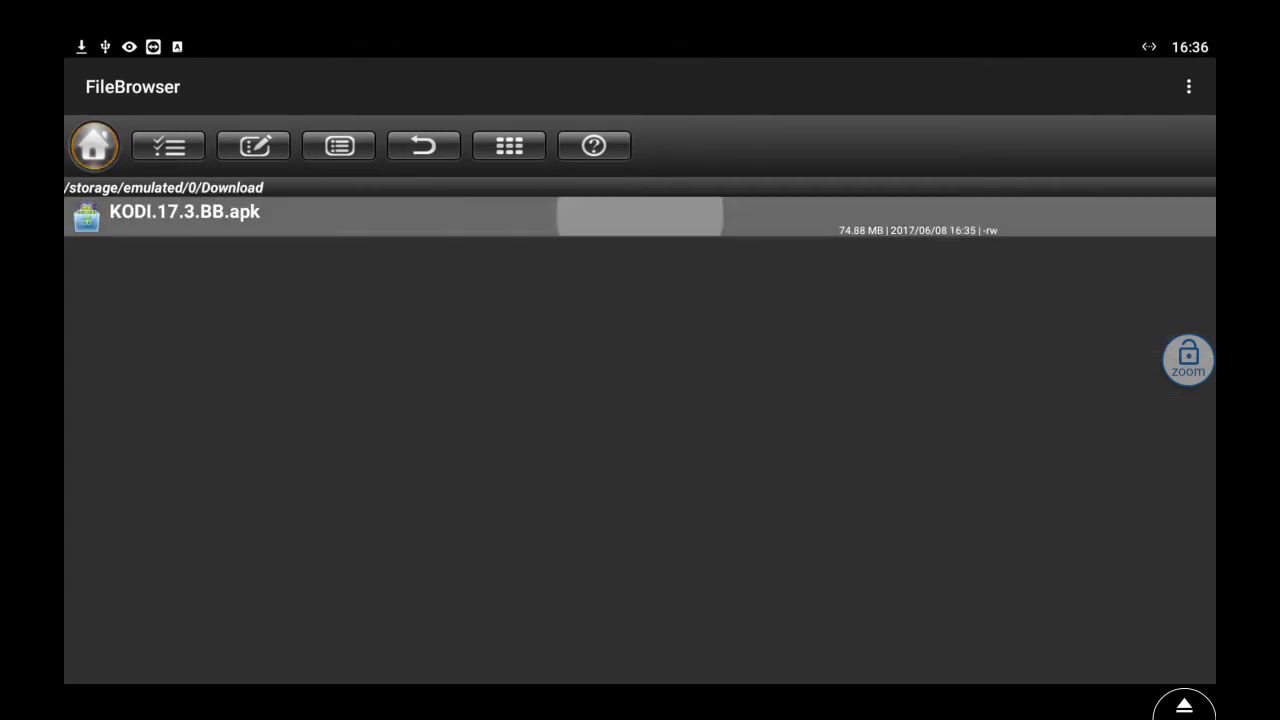
Step: Install KODI.17.3.BB.apk from the Download folder, accepting its access to USB storage
key(Down)
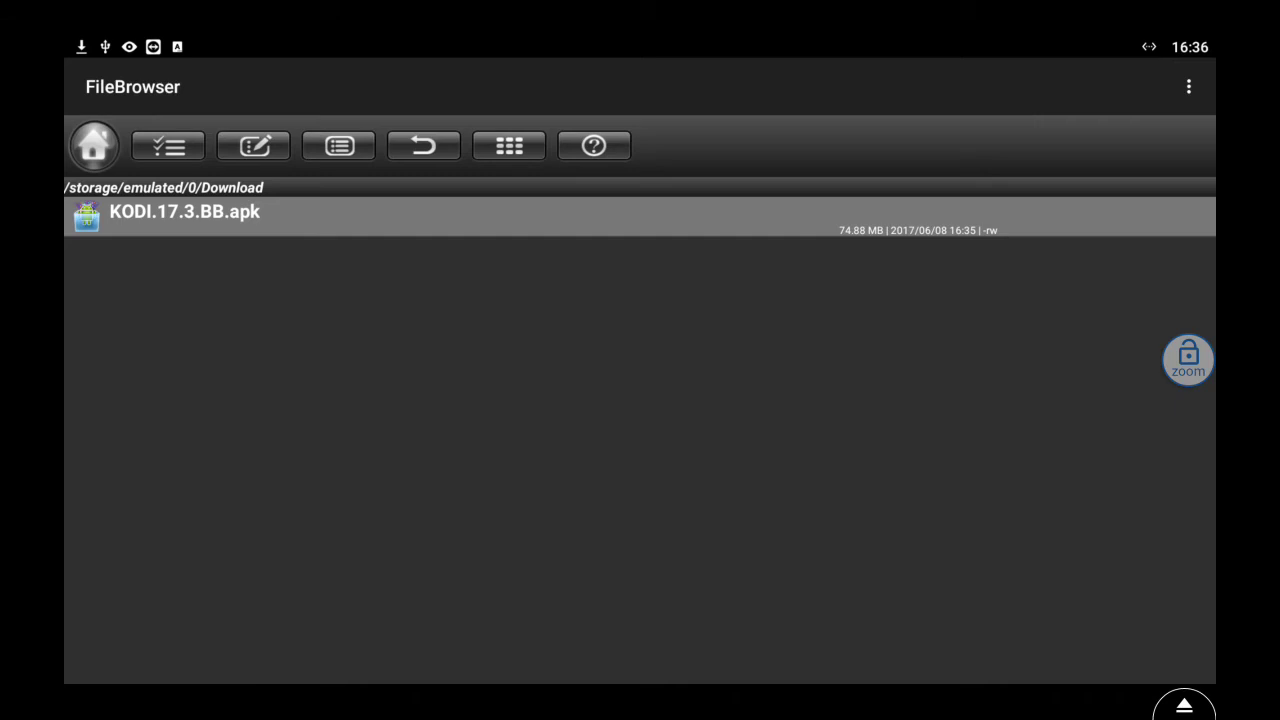
key(Return)
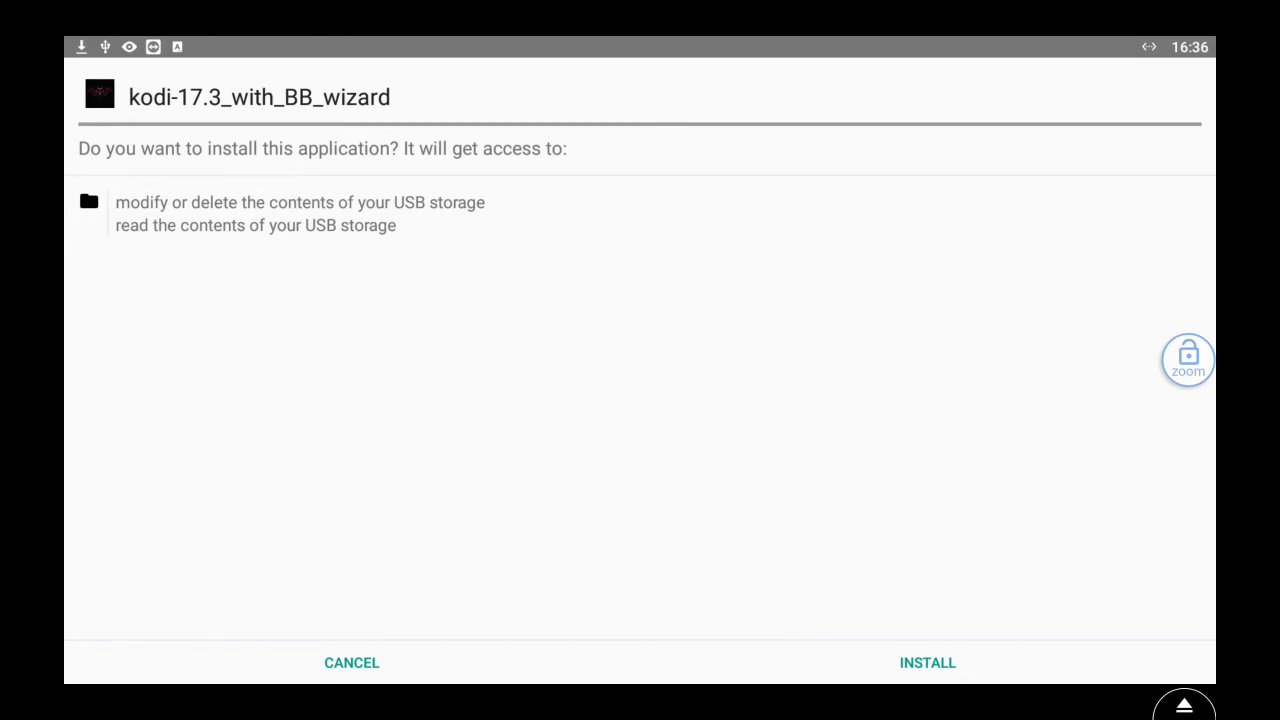
key(Down)
key(Right)
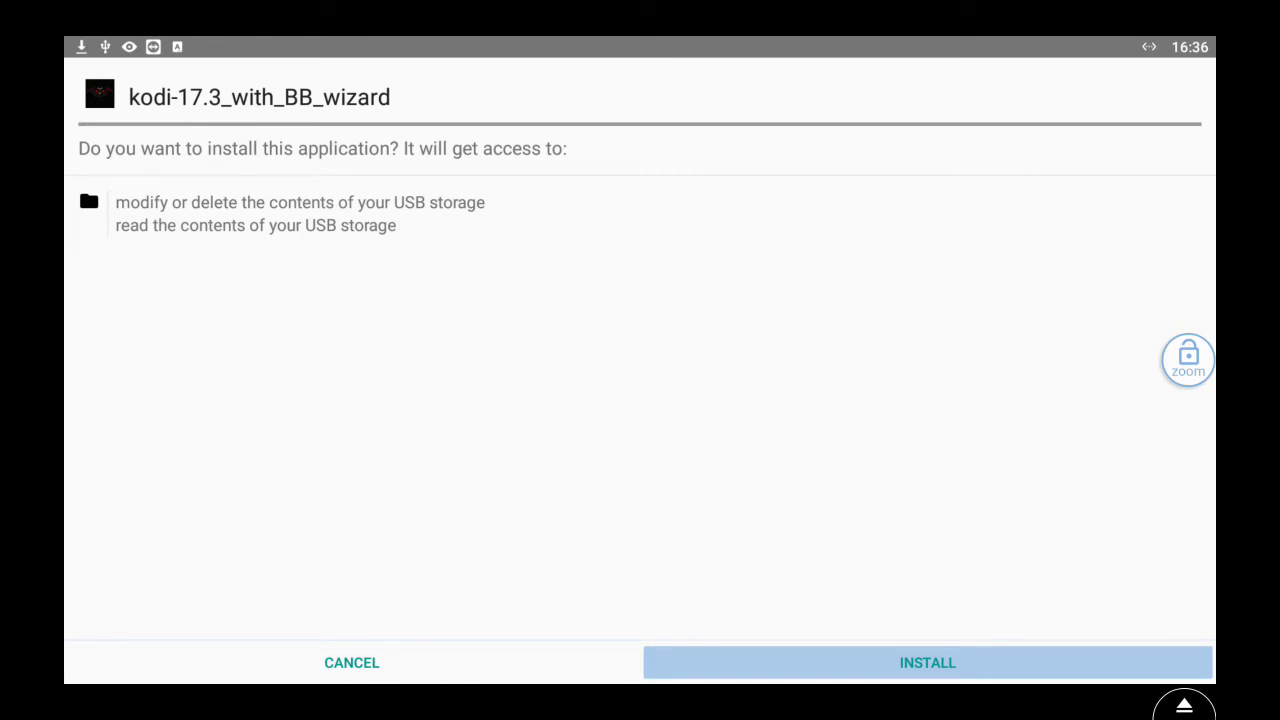
key(Return)
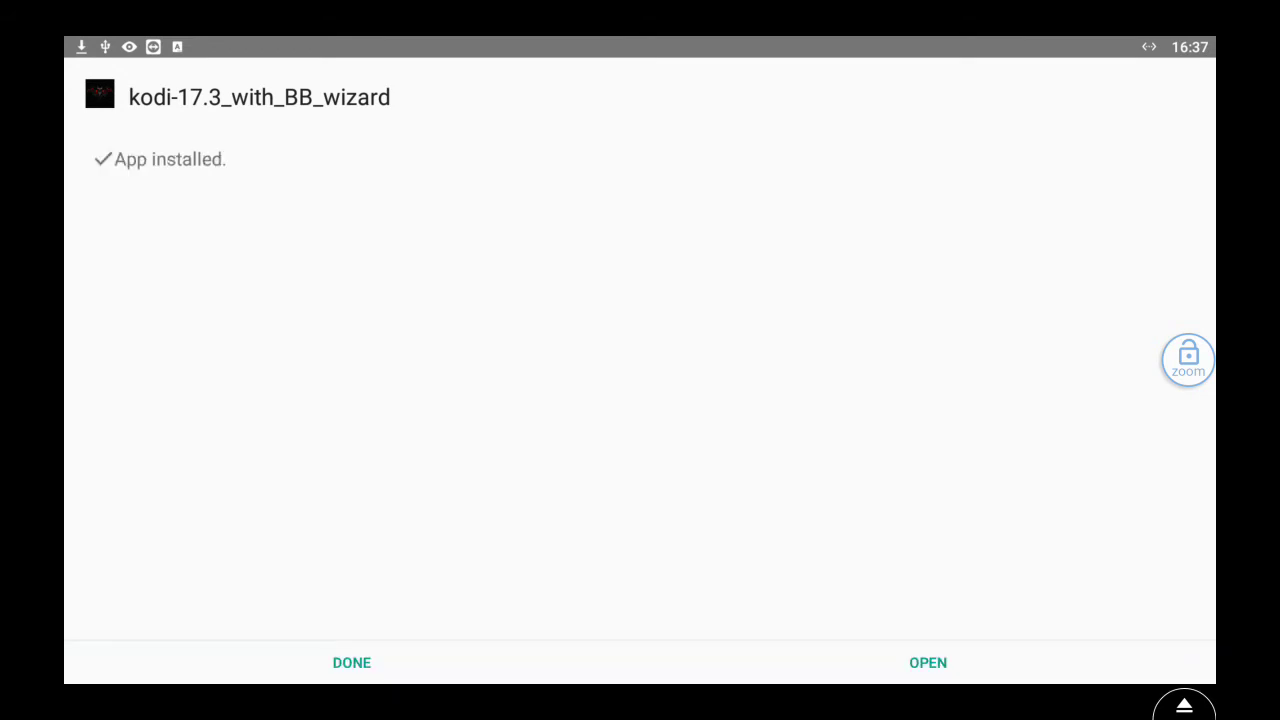
Step: Finish the installer without opening the new app and return to the device's home screen
click(351, 662)
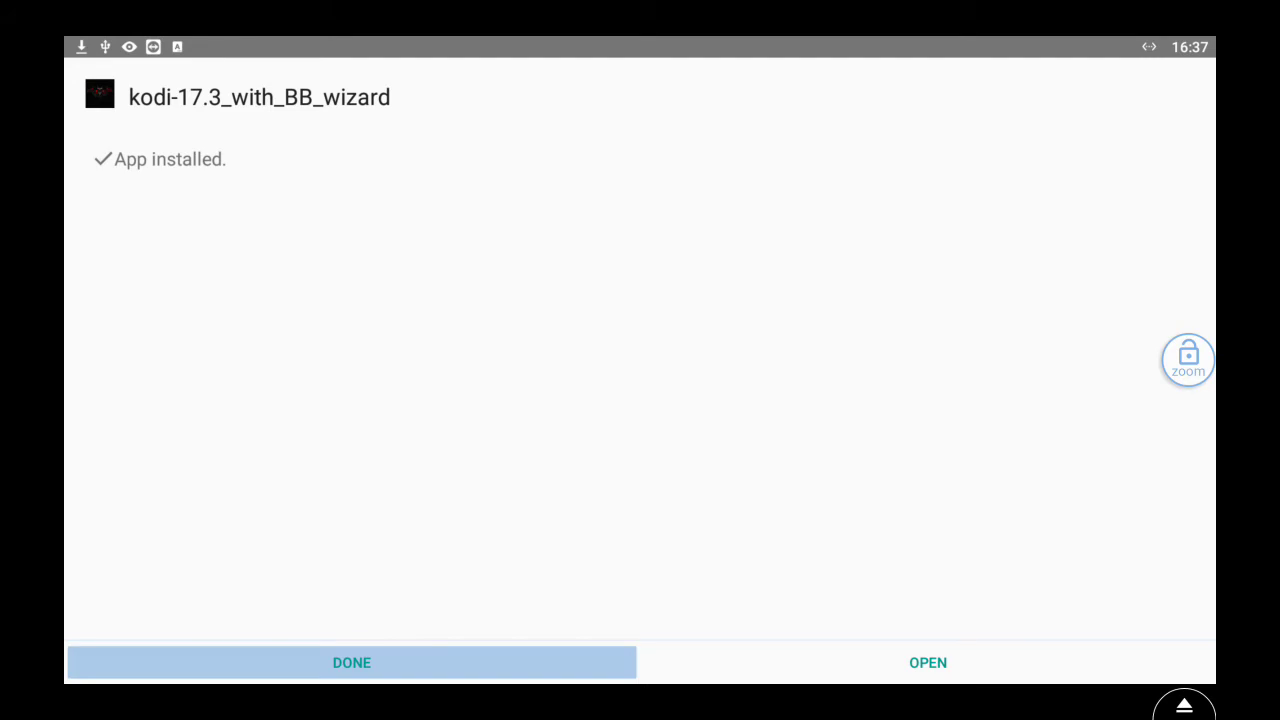
click(928, 662)
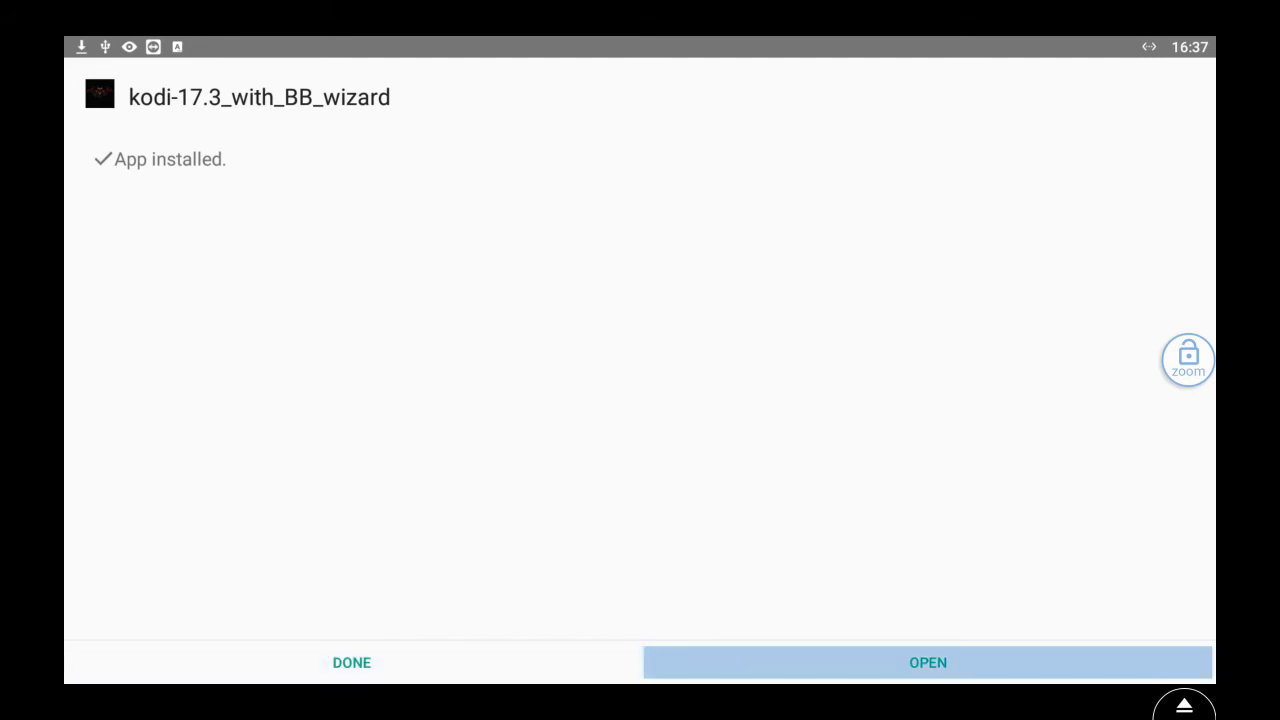
click(351, 662)
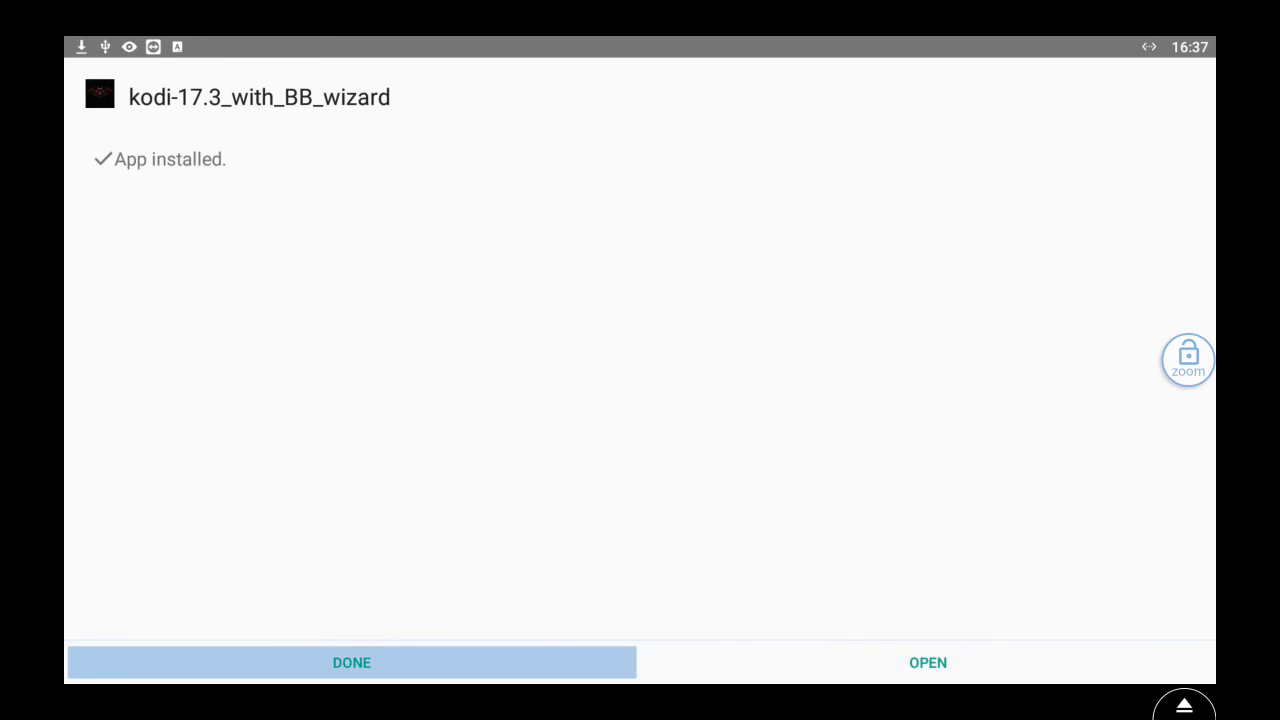
key(Return)
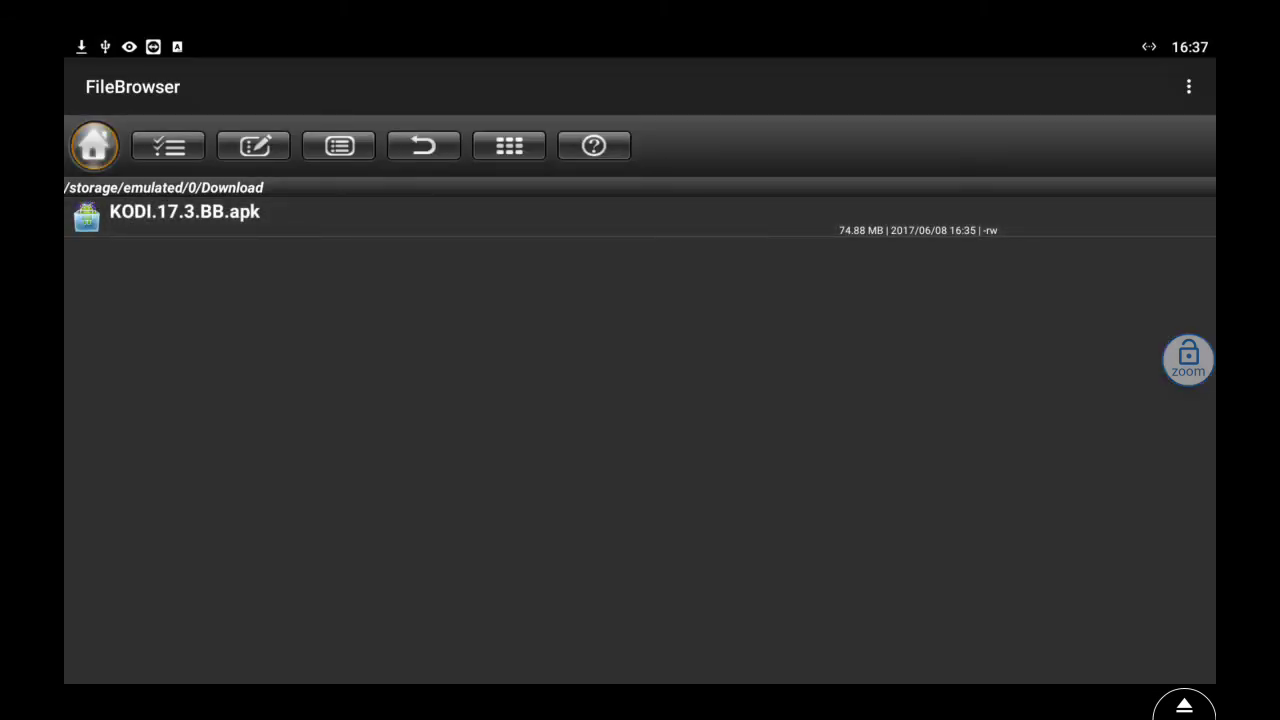
key(Escape)
key(Escape)
key(Escape)
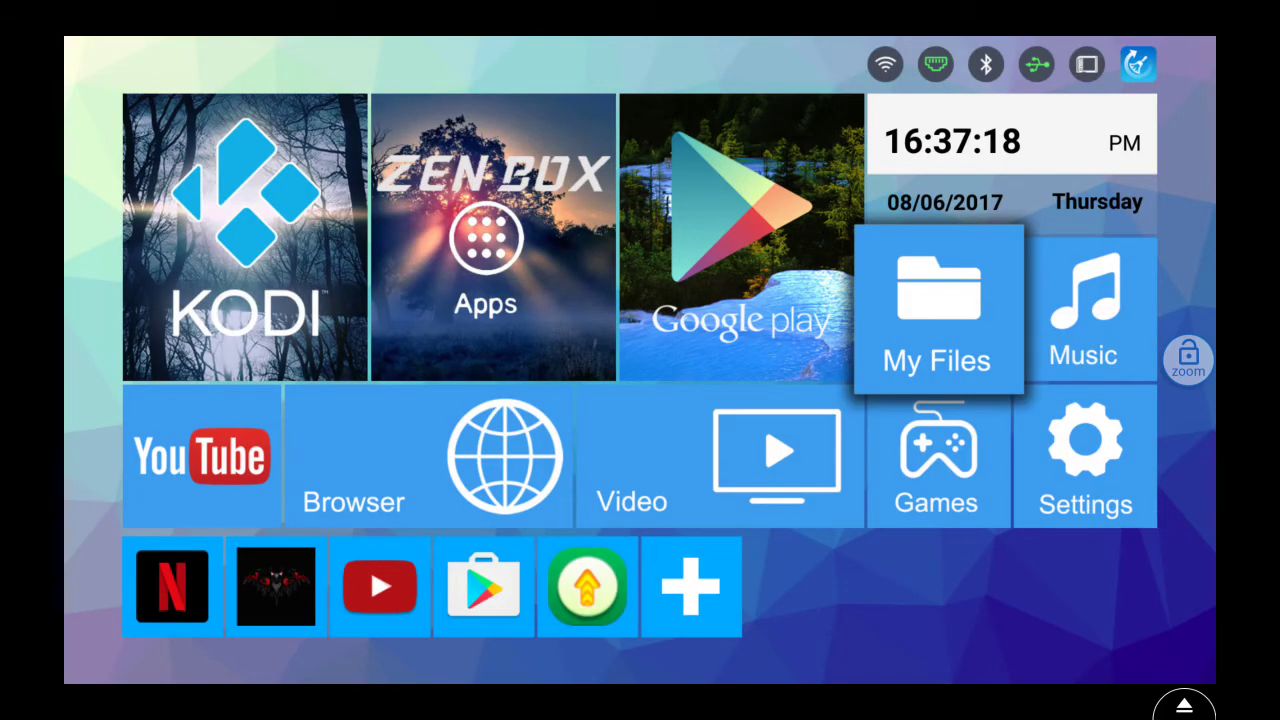
Step: Check the home screen's app shortcuts for the newly installed Kodi build
key(Left)
key(Left)
key(Left)
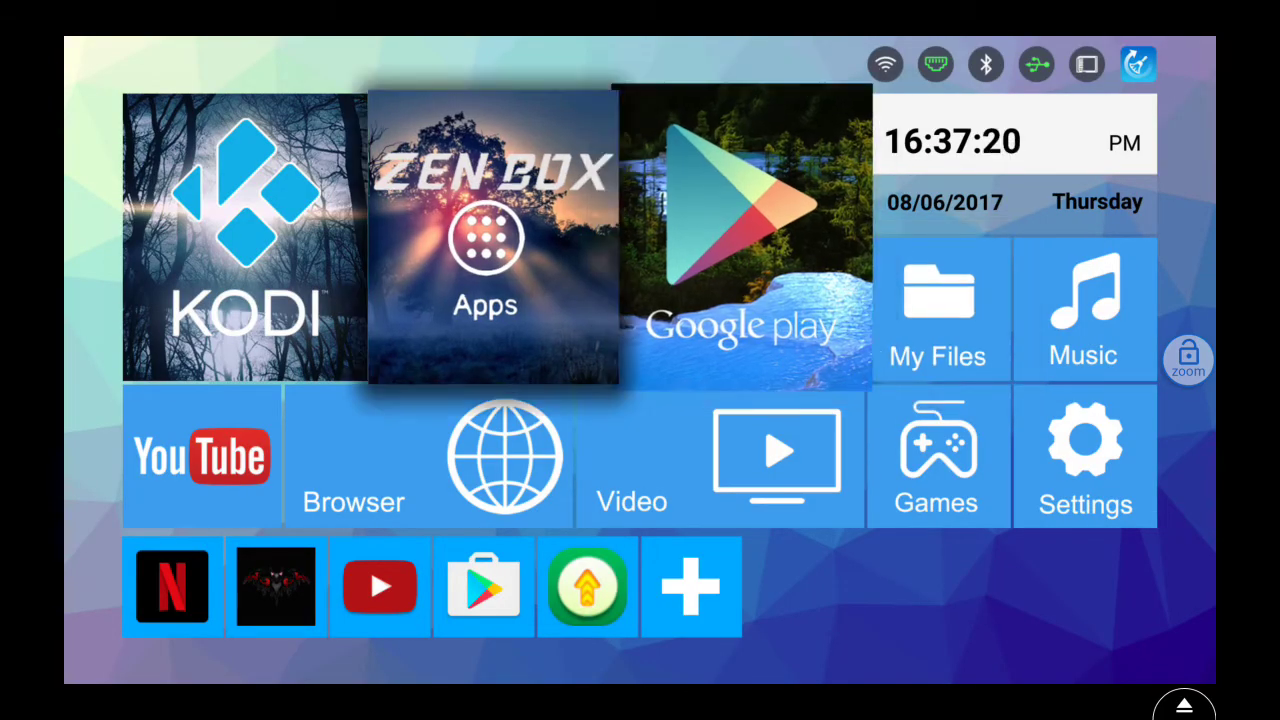
key(Down)
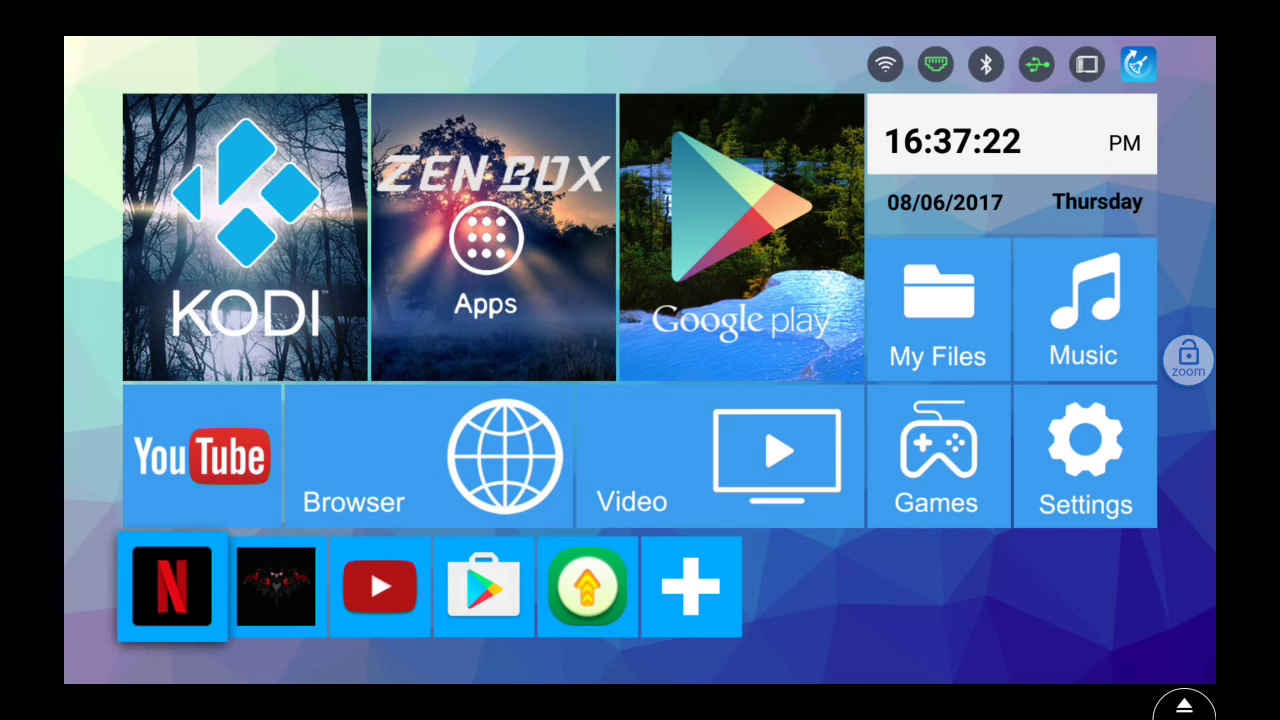
key(Right)
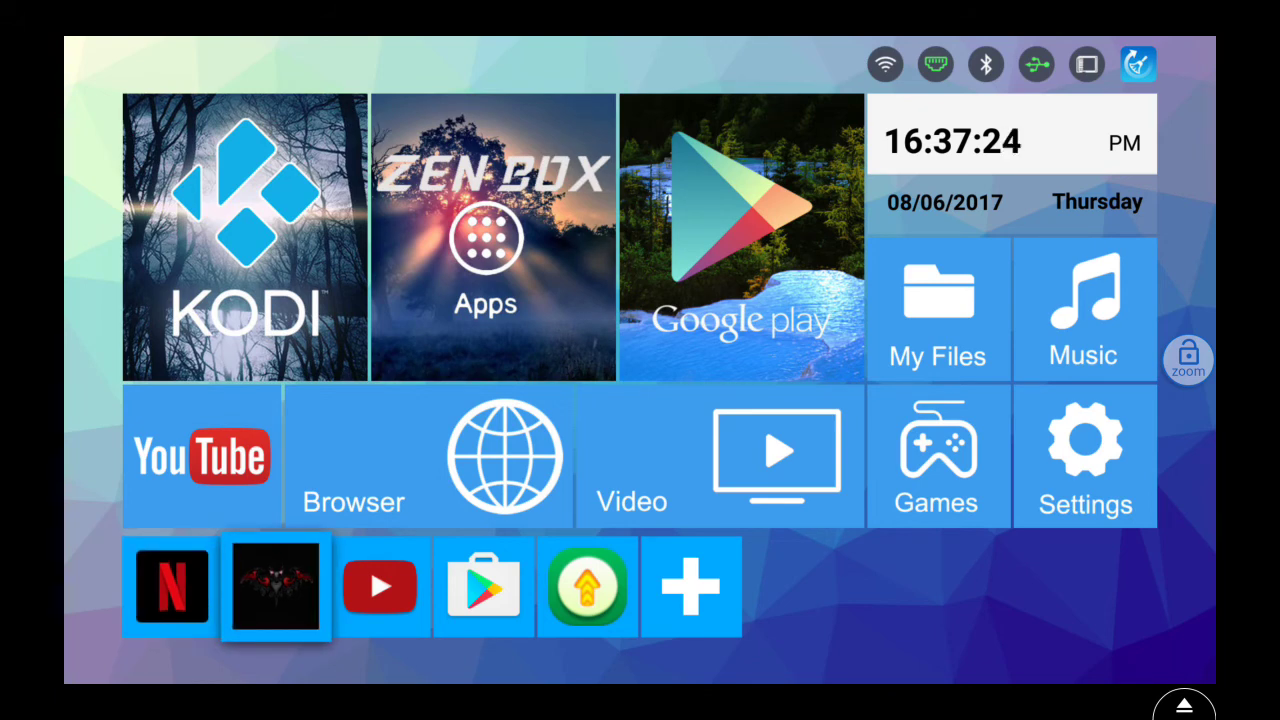
key(Up)
key(Up)
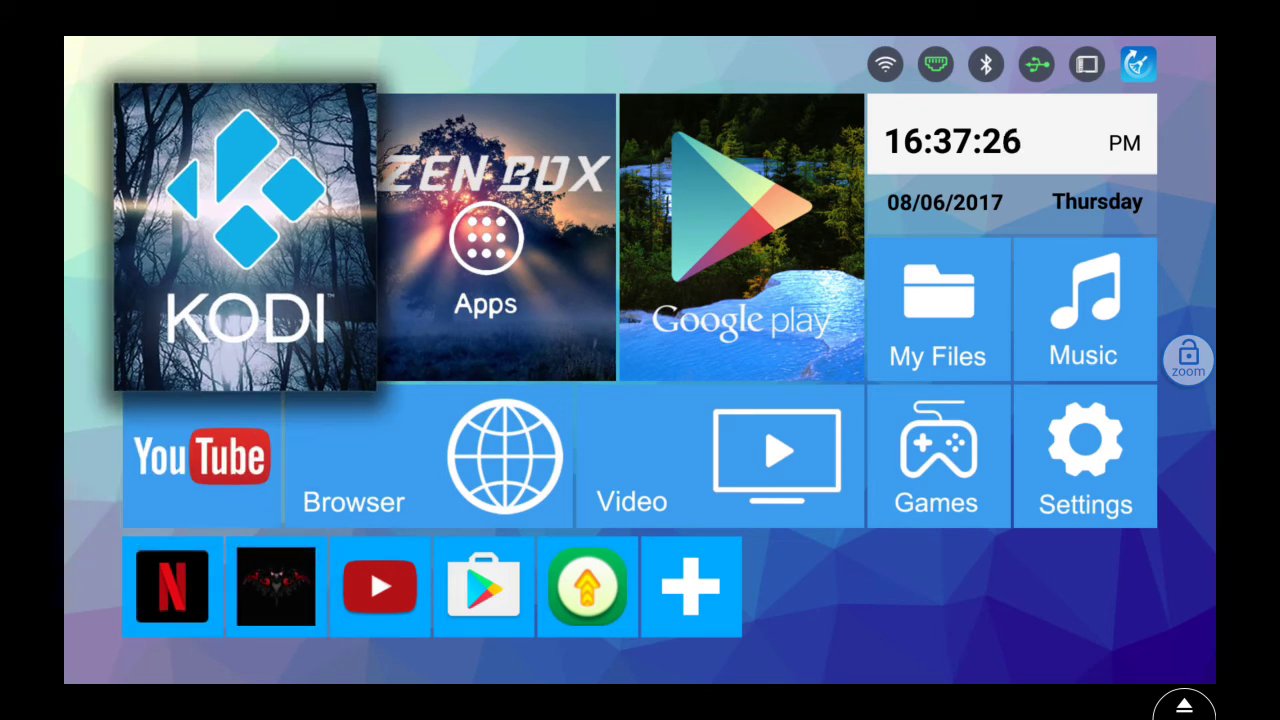
Step: Open the Apps collection and look through its rows for the newly installed kodi-17.3 app
key(Right)
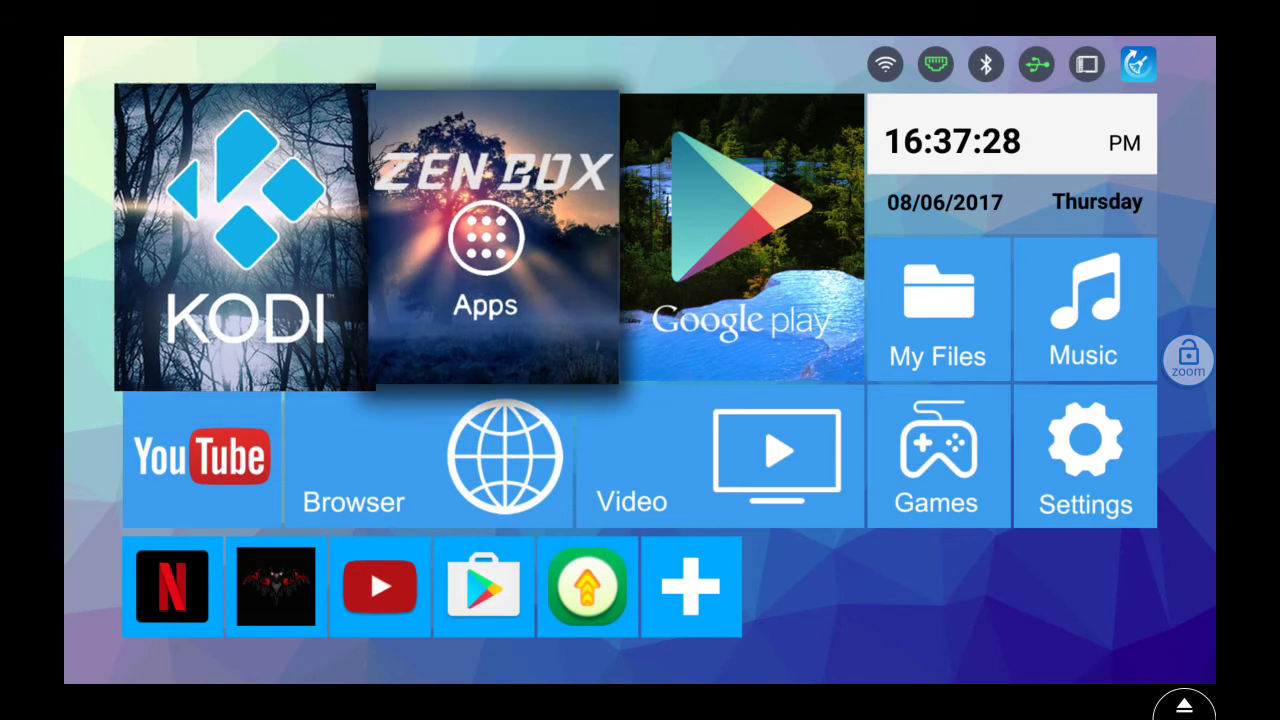
key(Return)
key(Down)
key(Down)
key(Down)
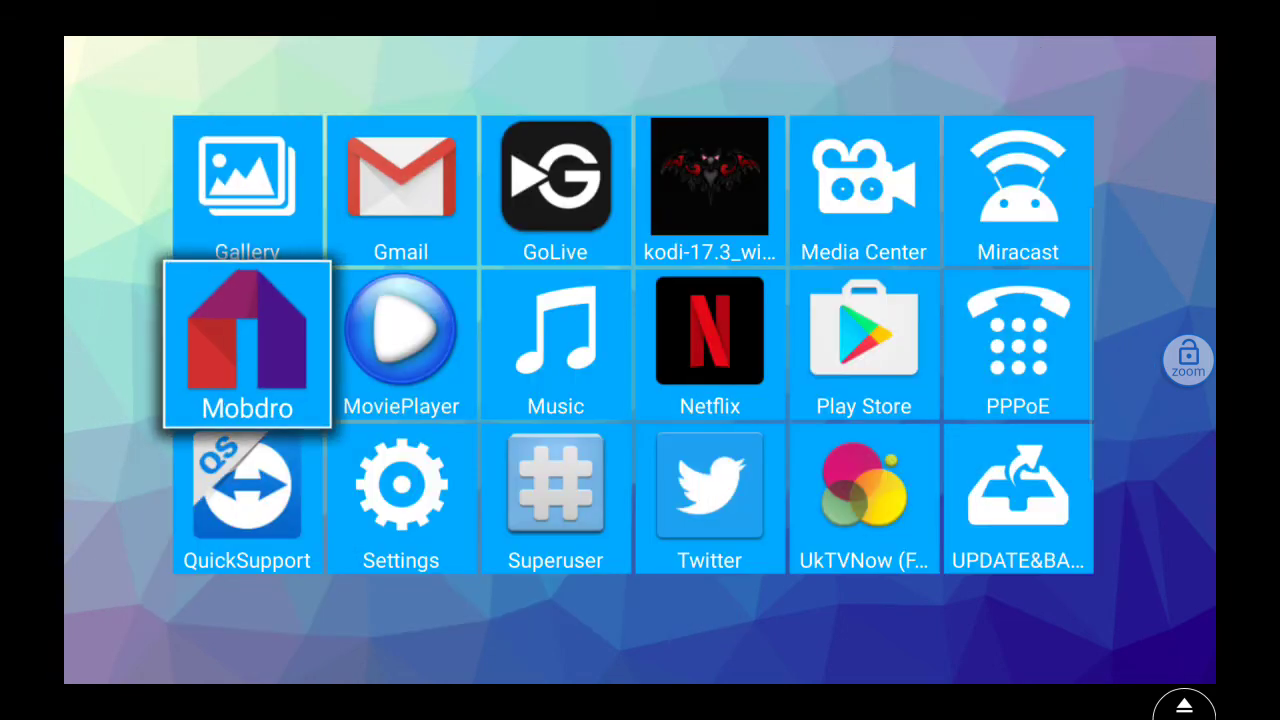
key(Up)
key(Up)
key(Up)
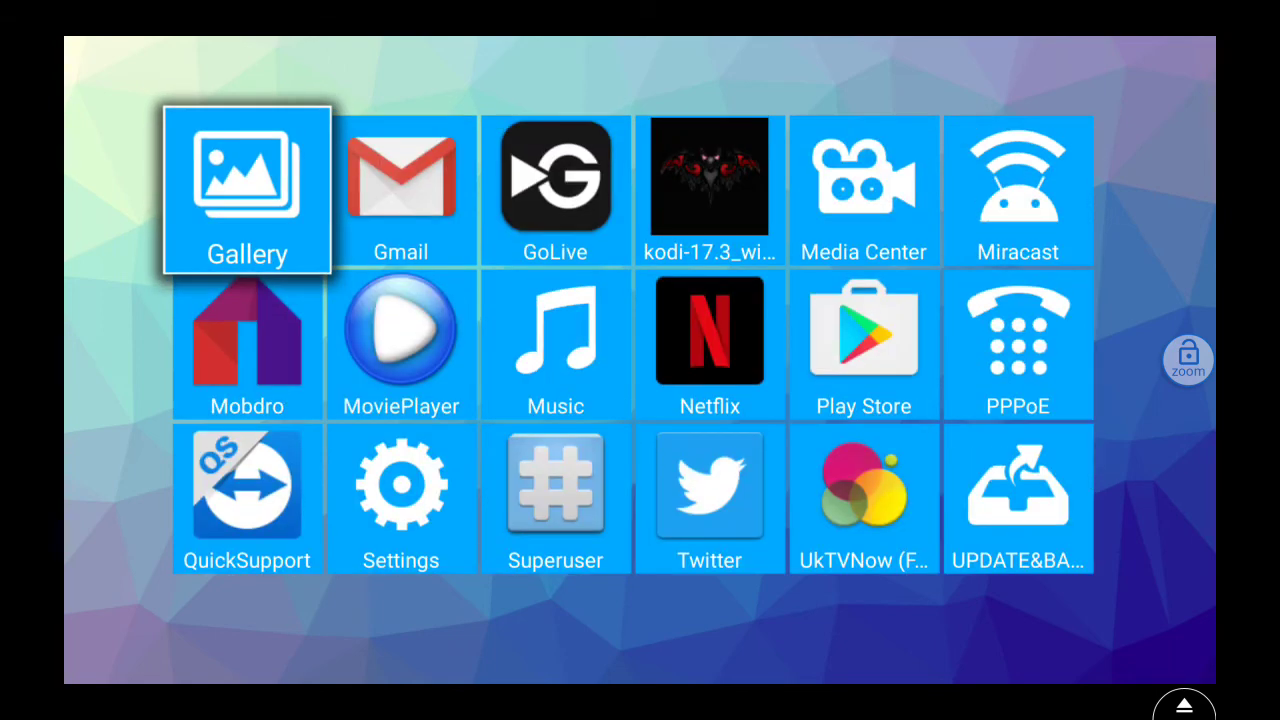
key(Down)
key(Down)
key(Down)
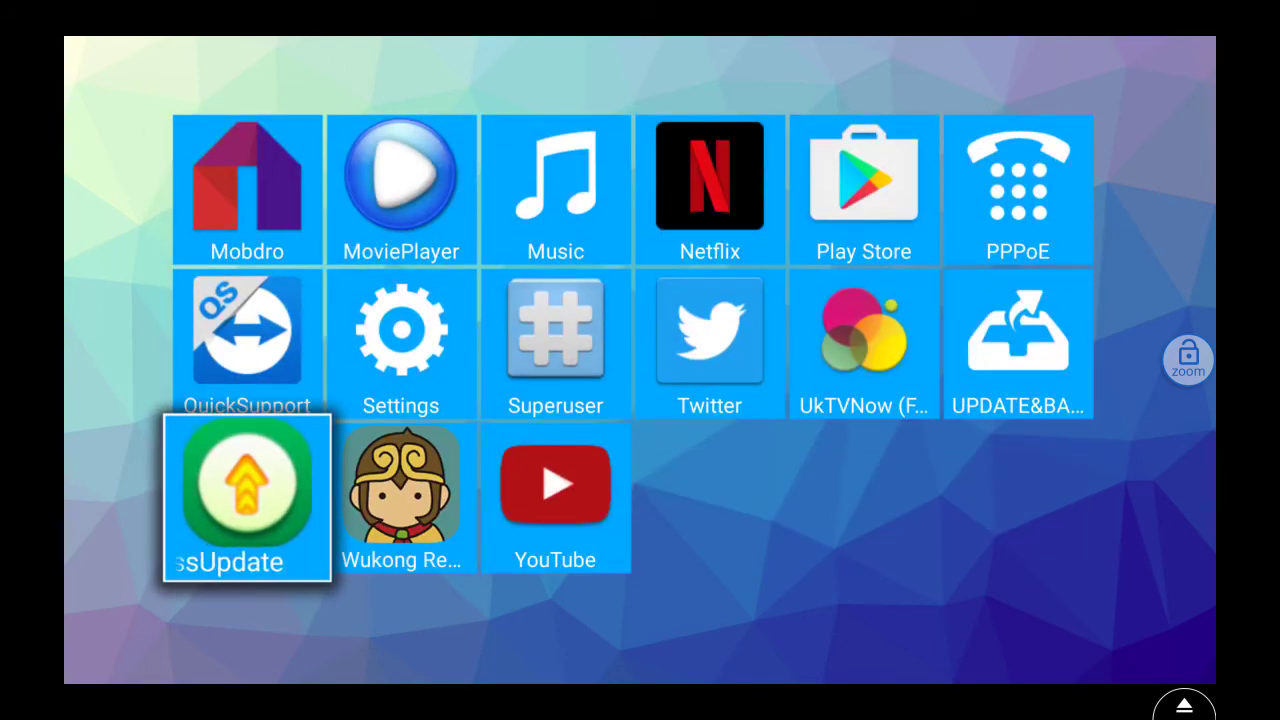
key(Up)
key(Up)
key(Up)
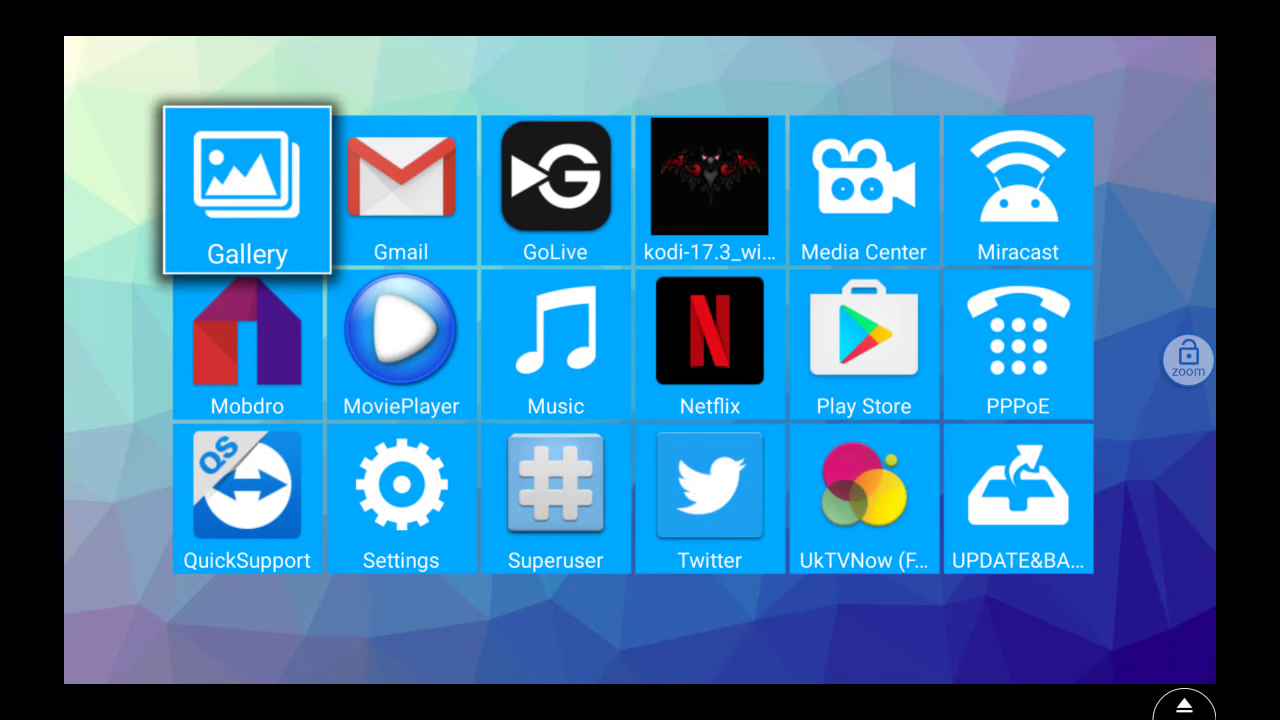
key(Down)
key(Down)
key(Up)
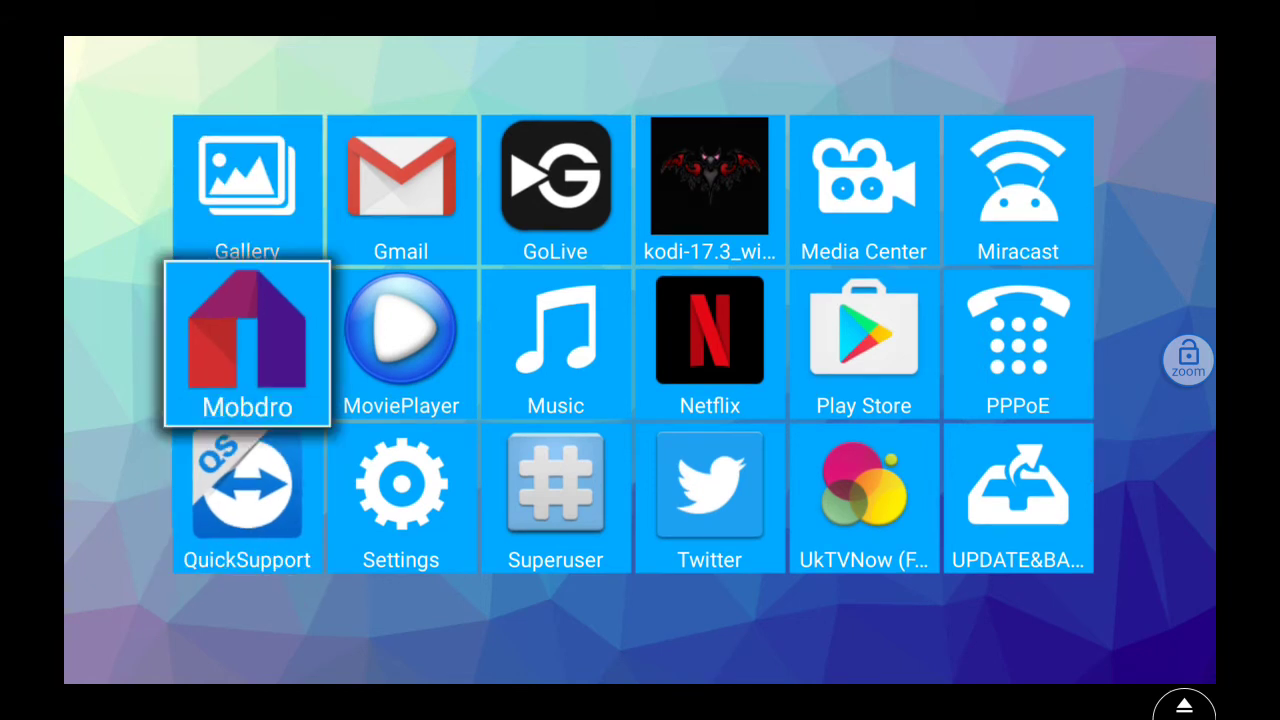
Step: Launch kodi-17.3_with_BB_wizard from the Apps collection
key(Up)
key(Right)
key(Right)
key(Right)
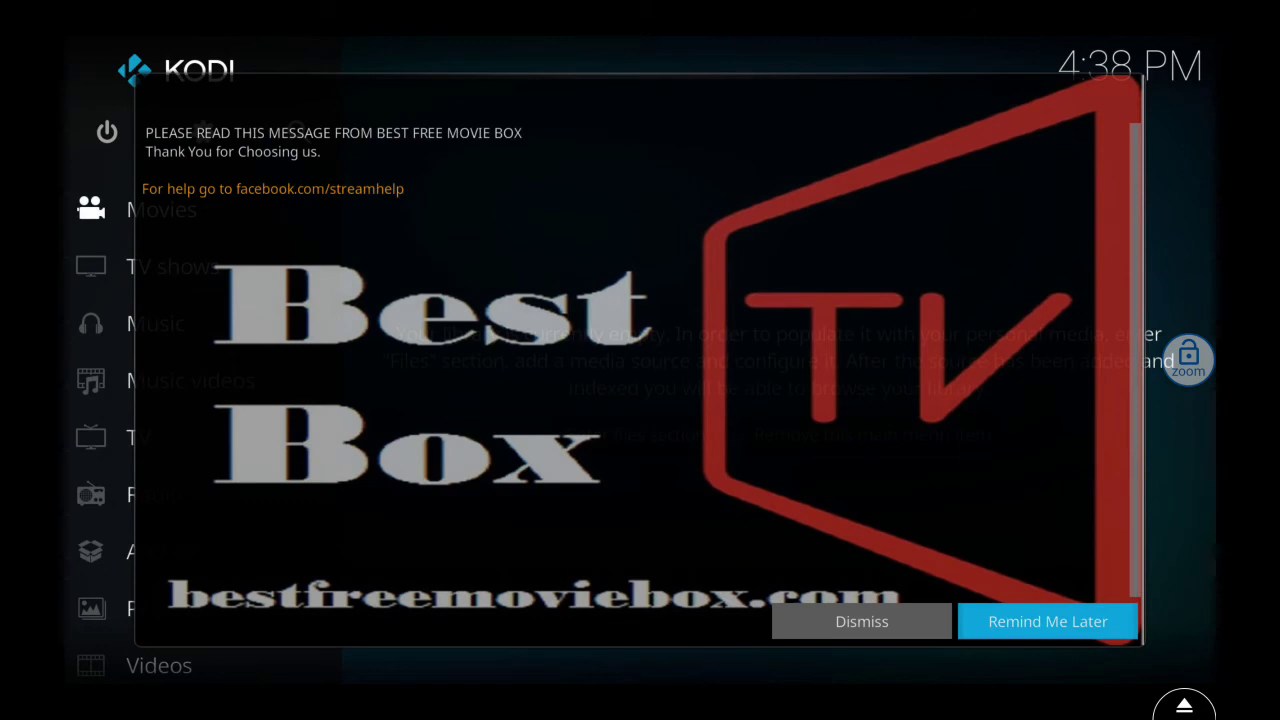
Step: Dismiss the Best Free Movie Box message and continue past the Best Box Wizard II first-run settings with the preselected options
key(Left)
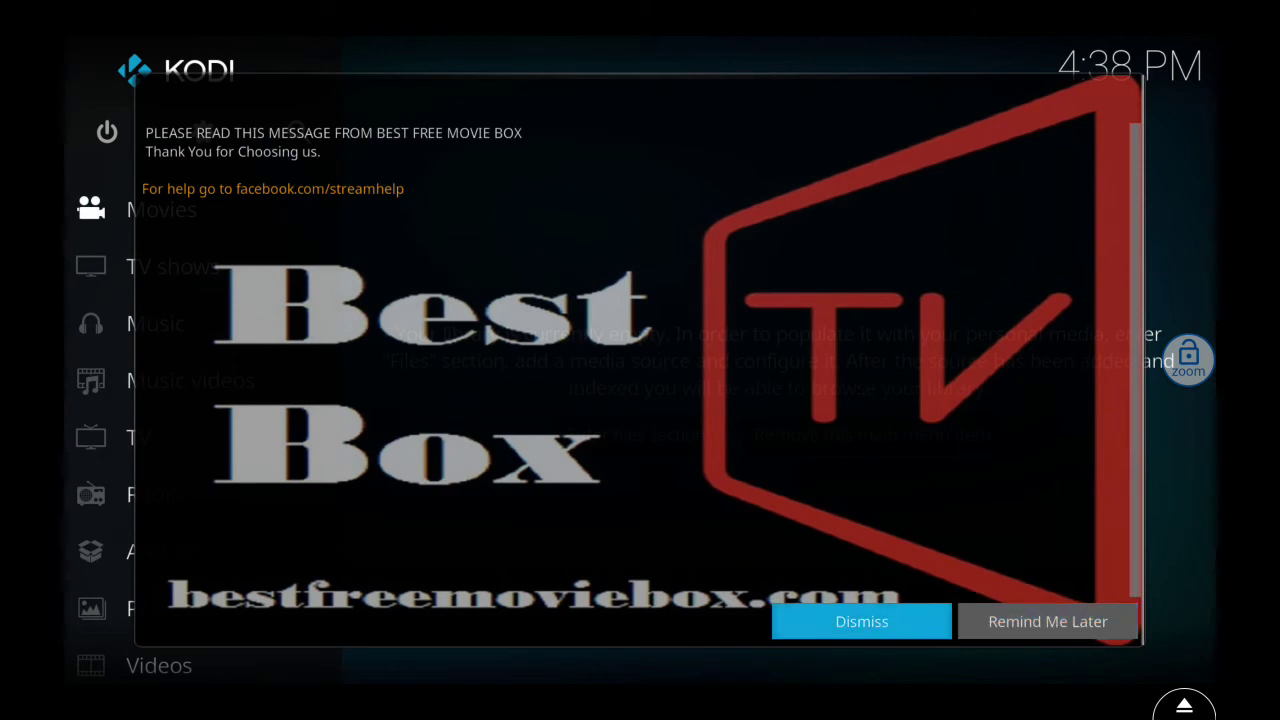
key(Return)
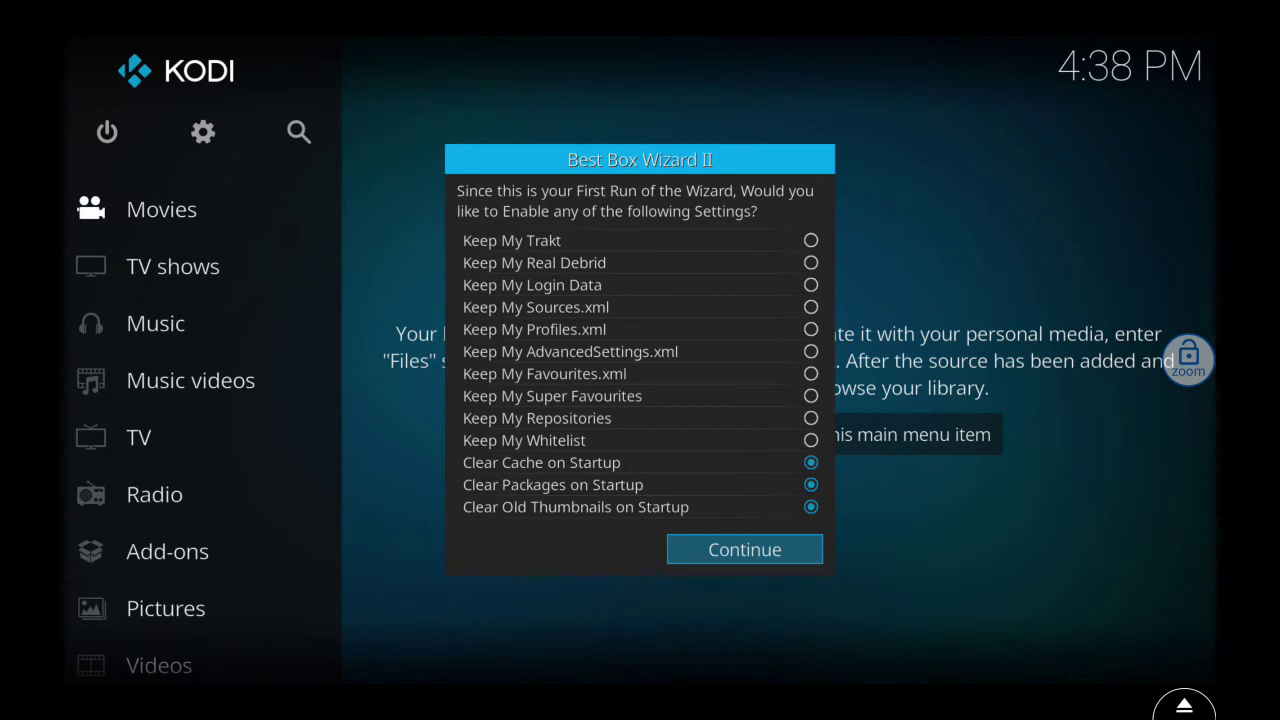
key(Return)
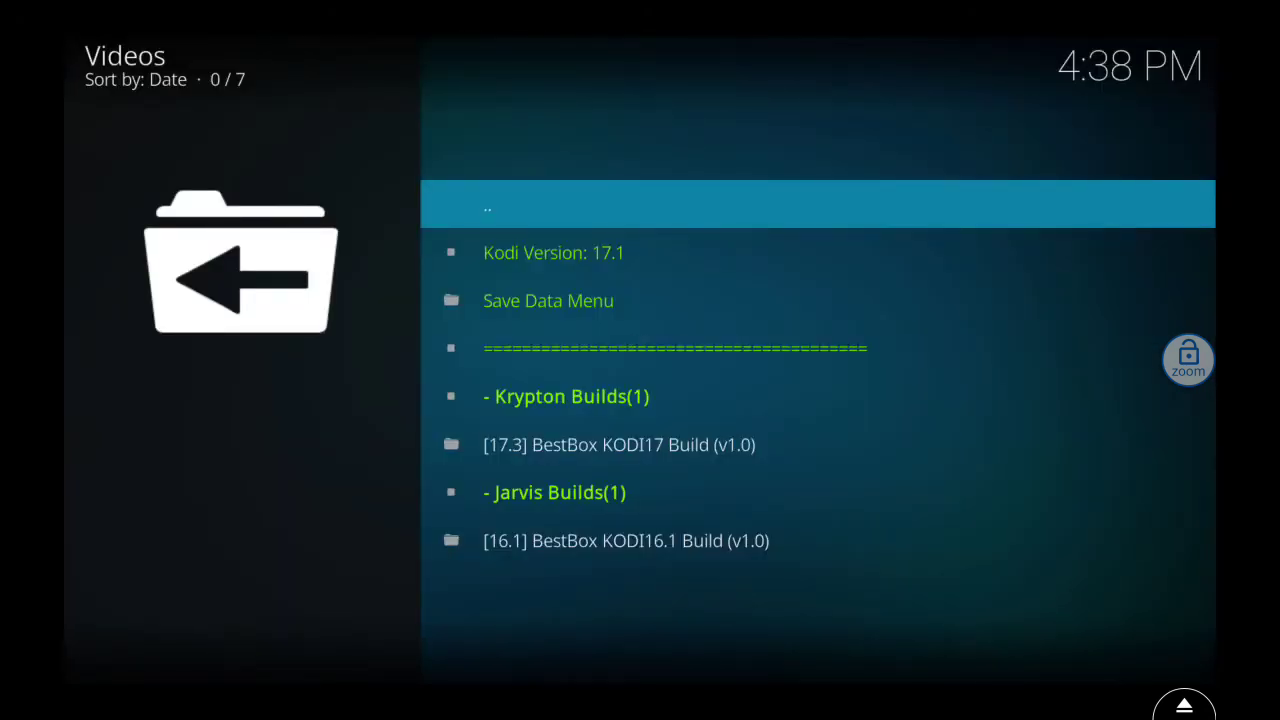
Step: Open the [17.3] BestBox KODI17 Build (v1.0) entry under Krypton Builds in the wizard's build list
key(Down)
key(Down)
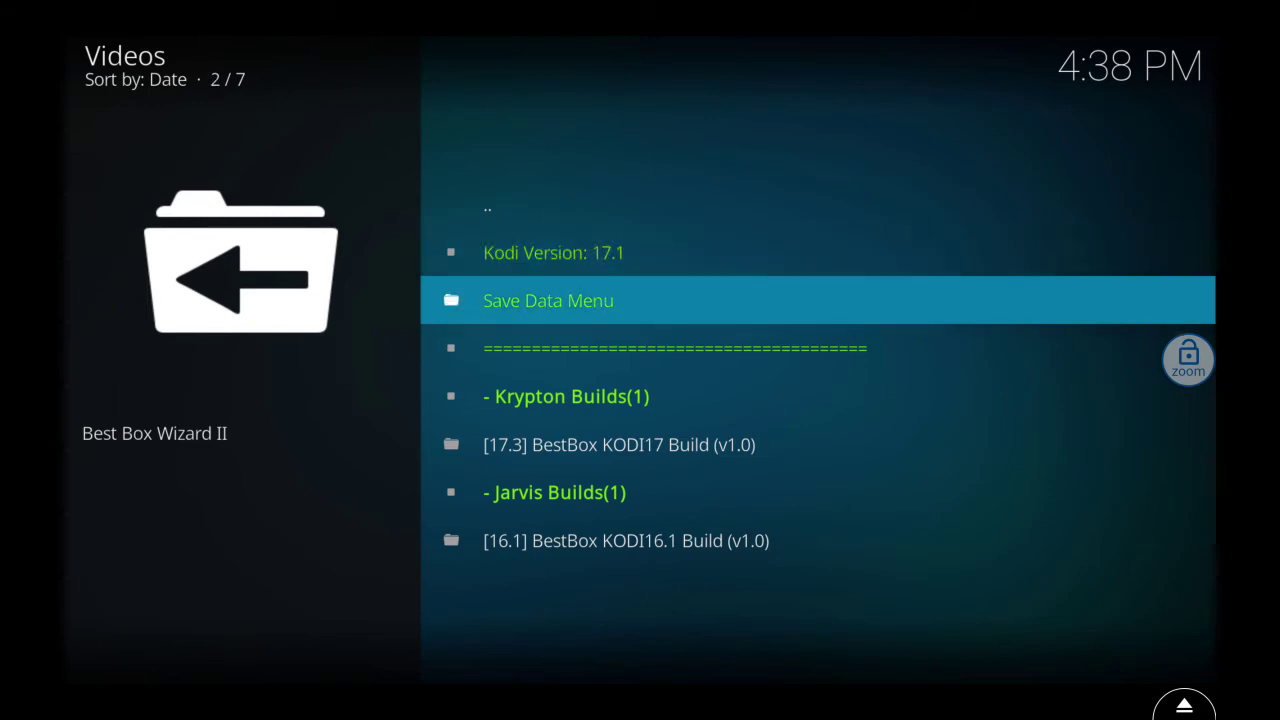
key(Down)
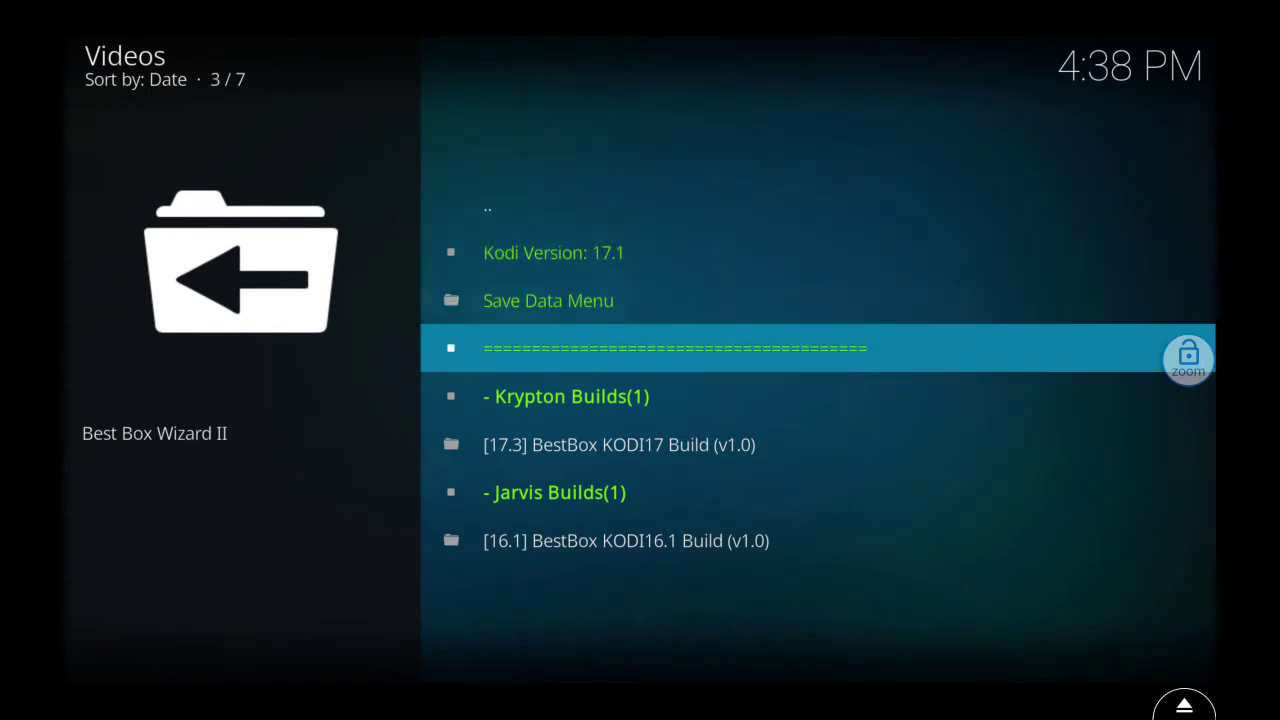
key(Down)
key(Down)
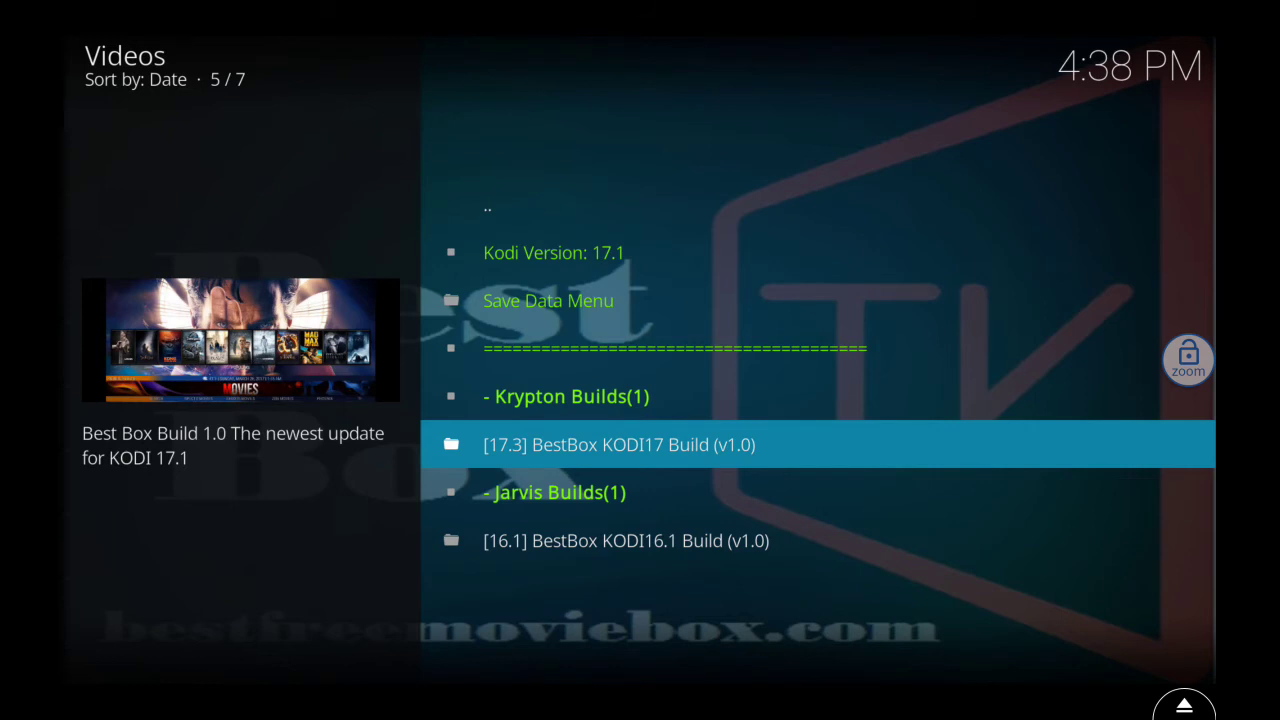
key(Down)
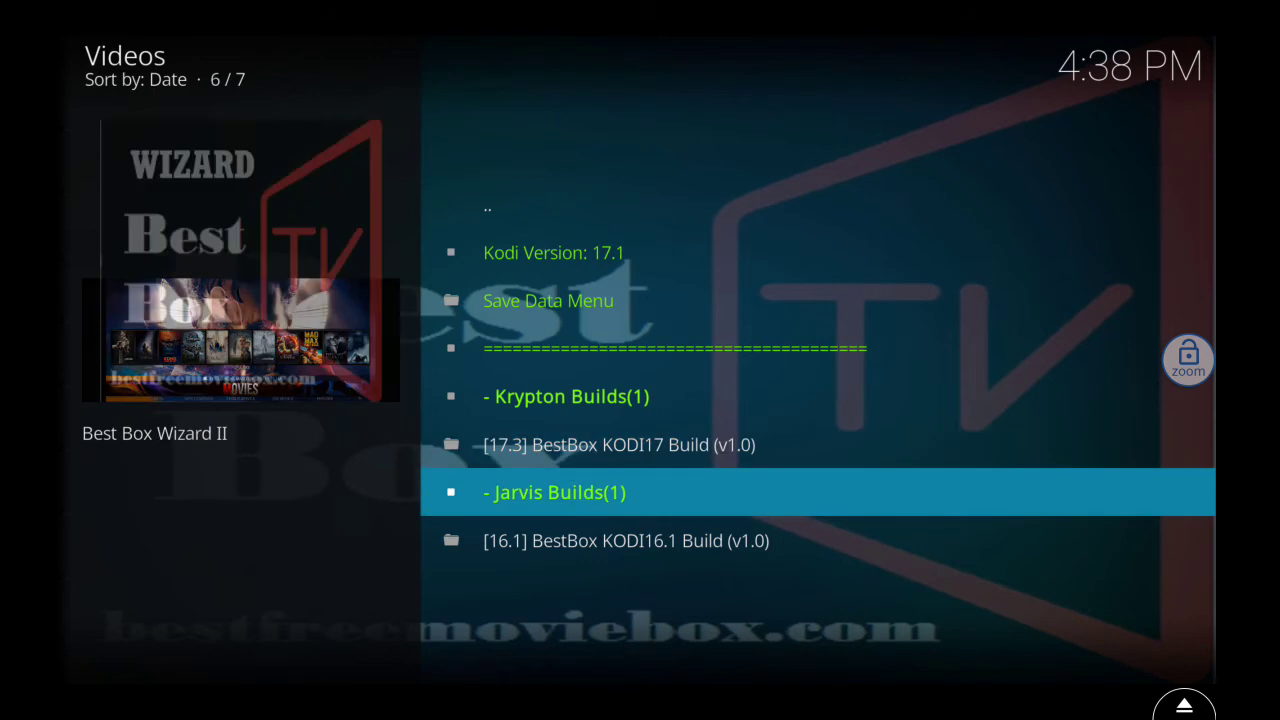
key(Up)
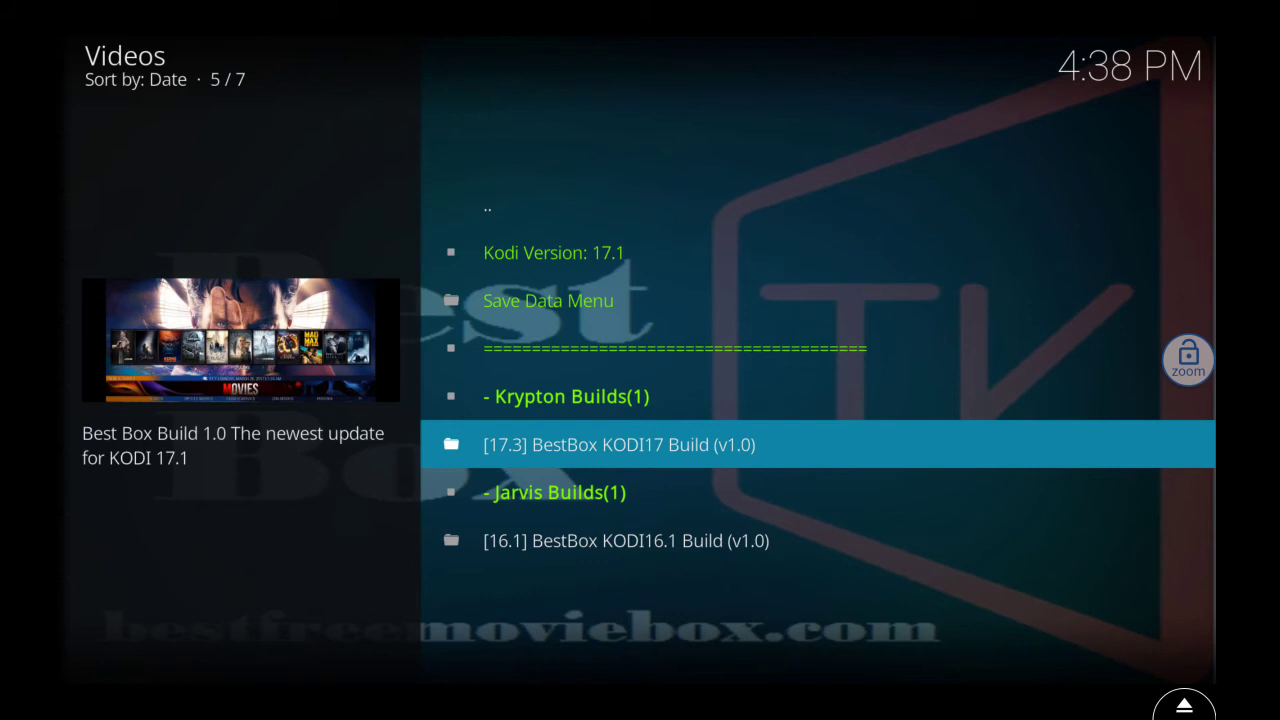
key(Return)
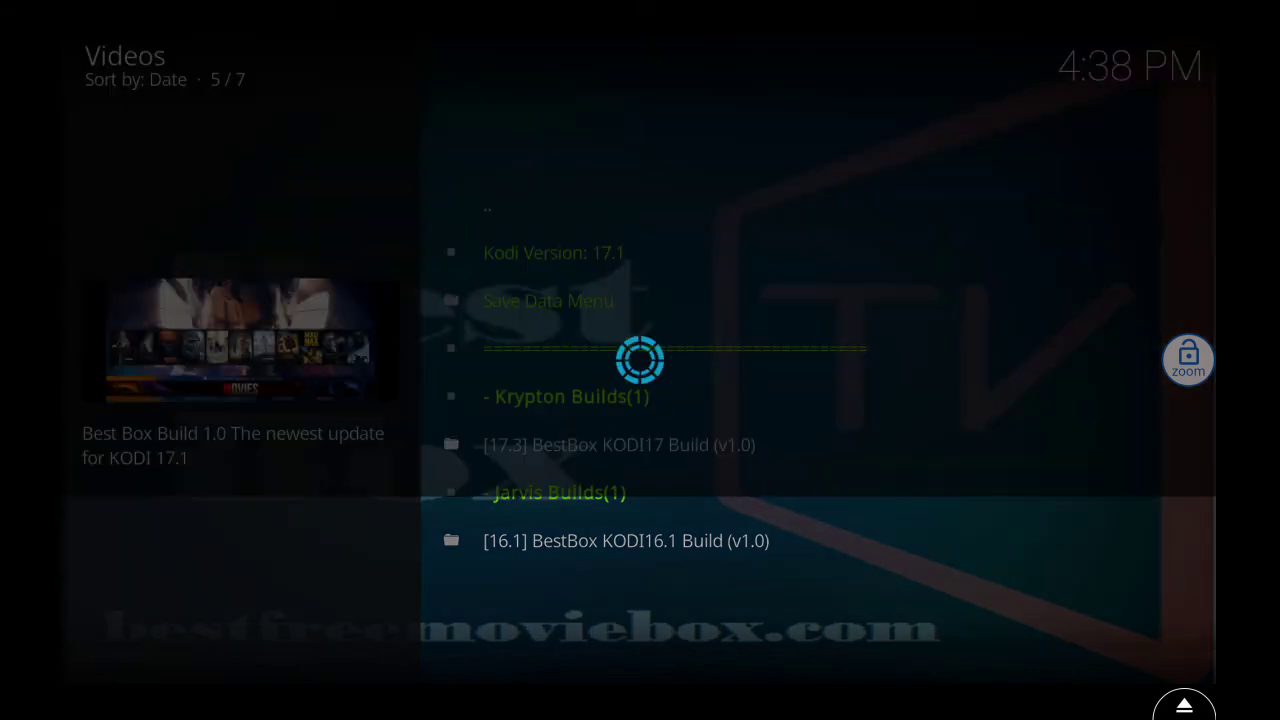
Step: Start the Standard Install of the BestBox KODI17 Build (v1.0) from the build's Install section
key(Down)
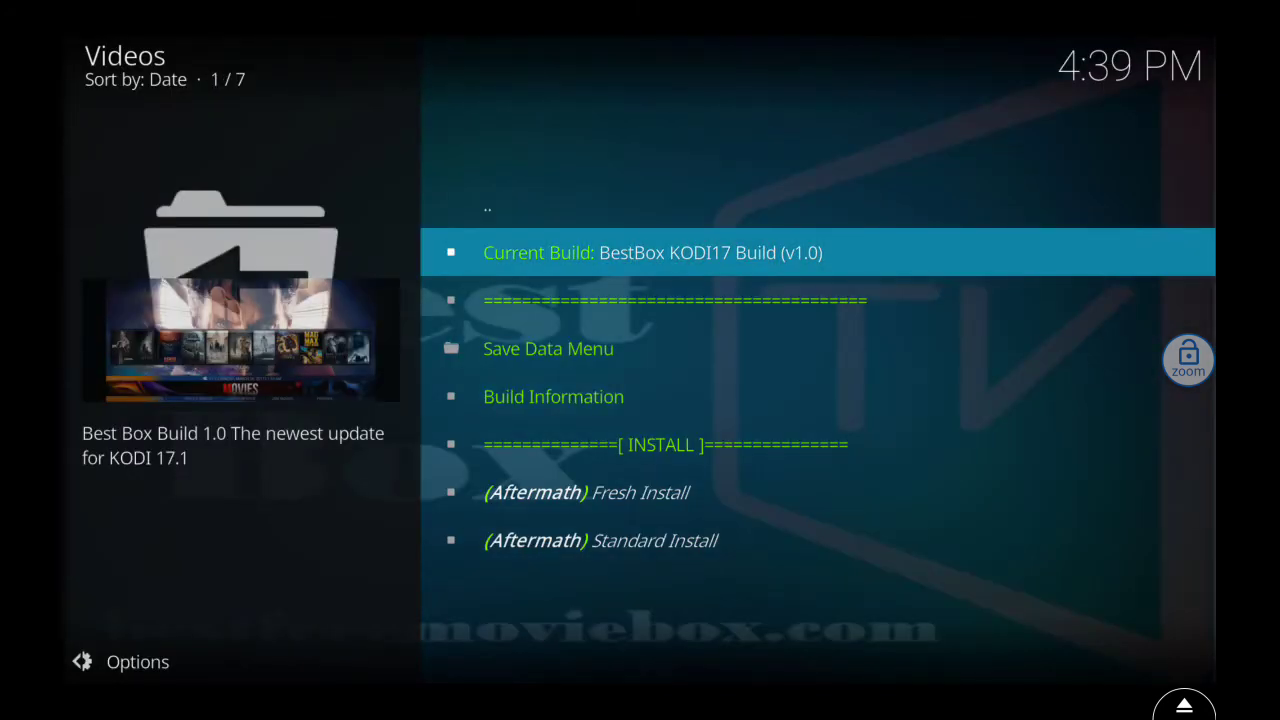
key(Down)
key(Down)
key(Down)
key(Down)
key(Down)
key(Down)
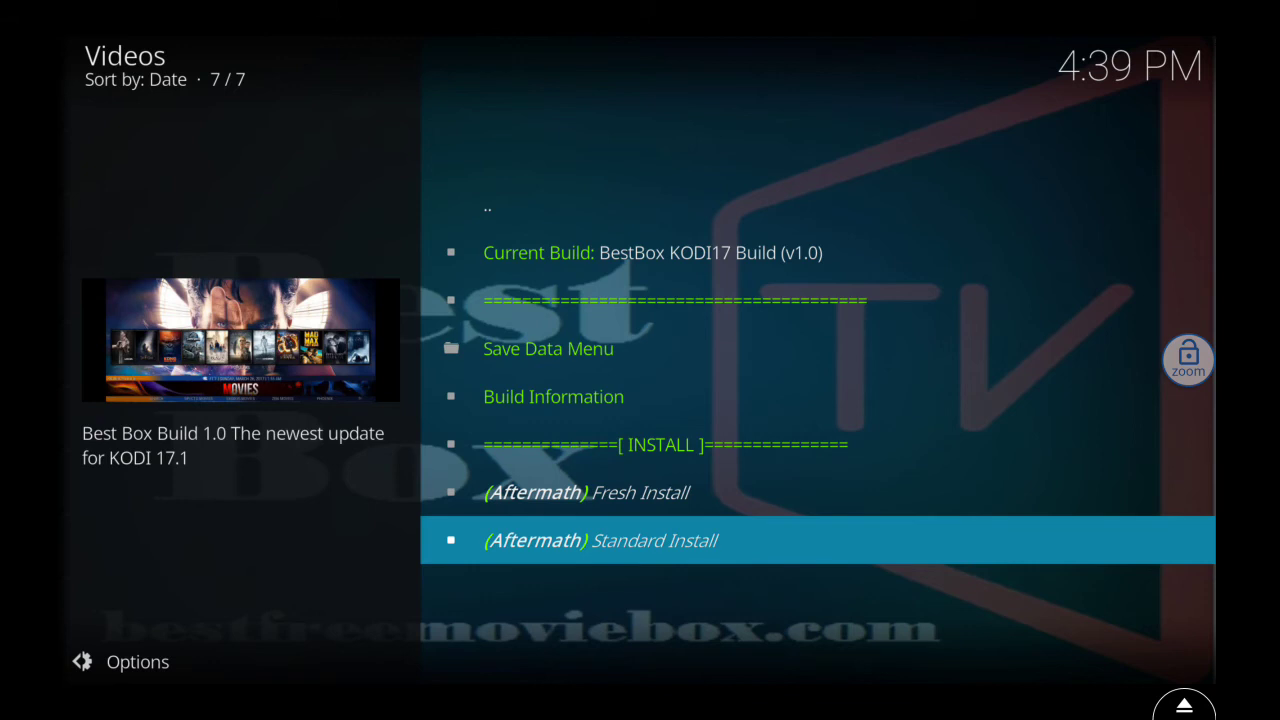
key(Return)
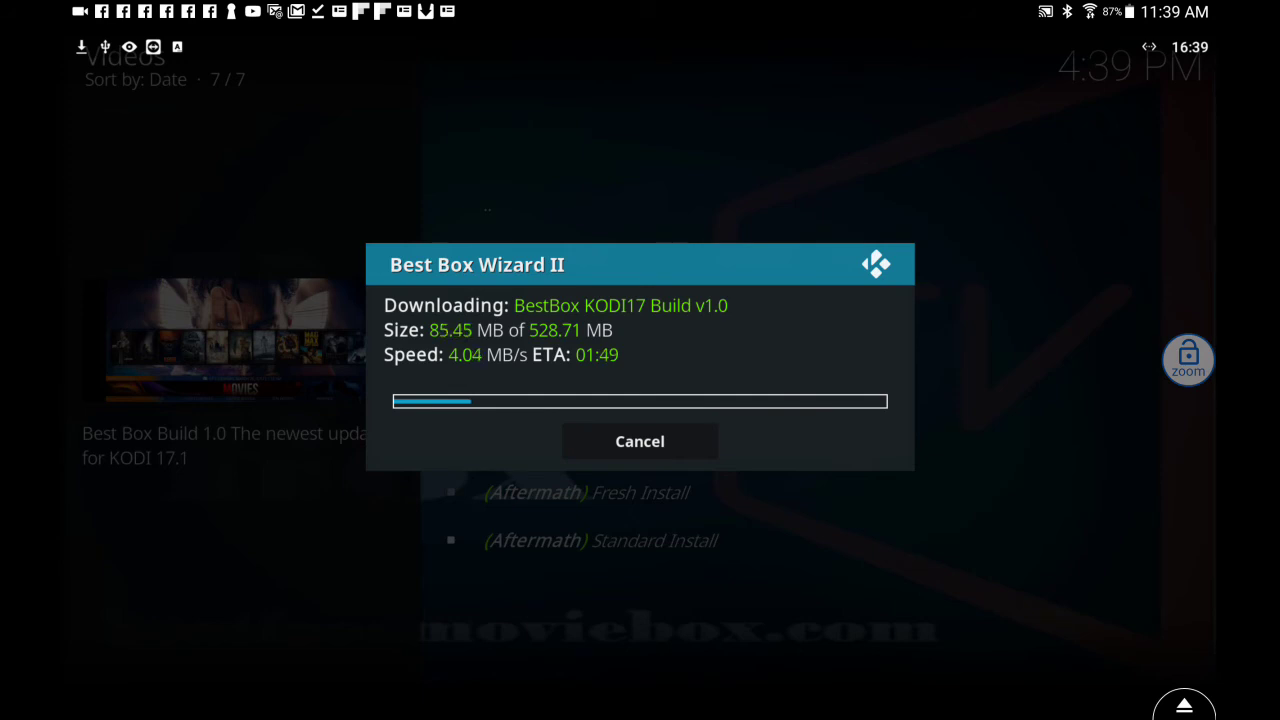
drag(640, 5, 640, 450)
click(538, 295)
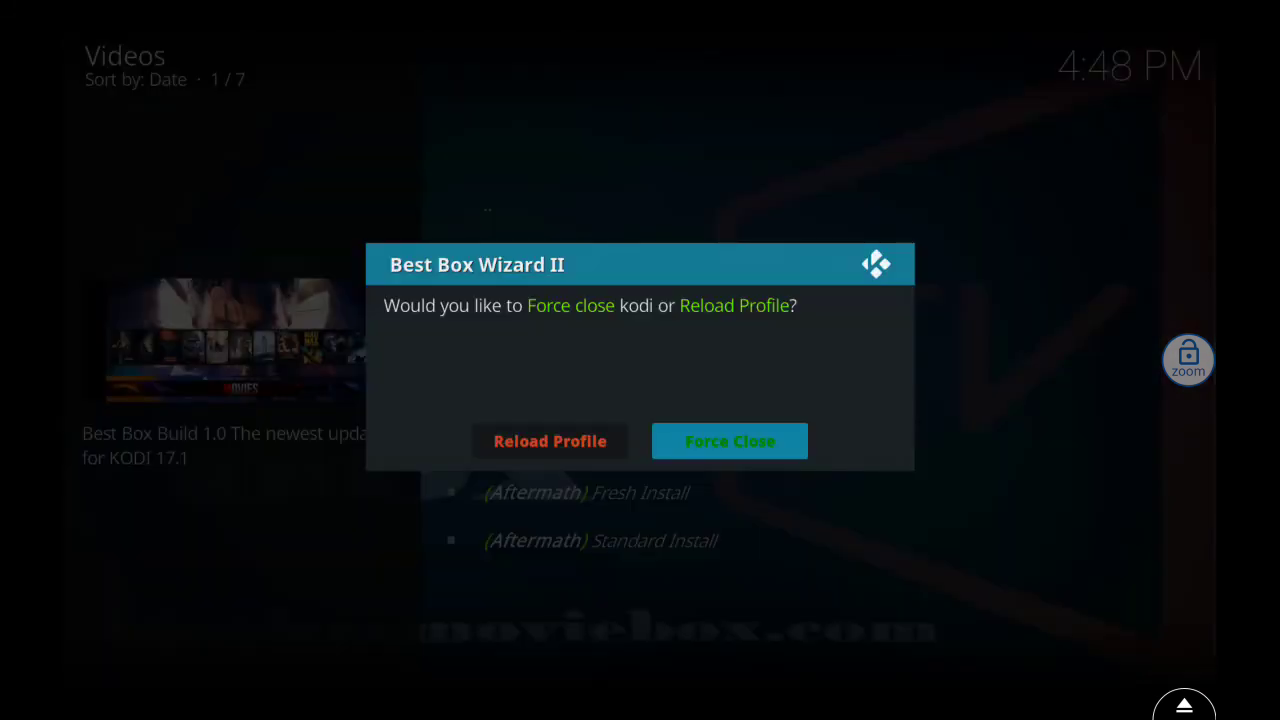
Step: Choose Force Close rather than Reload Profile in the Best Box Wizard II prompt to shut Kodi down
key(Left)
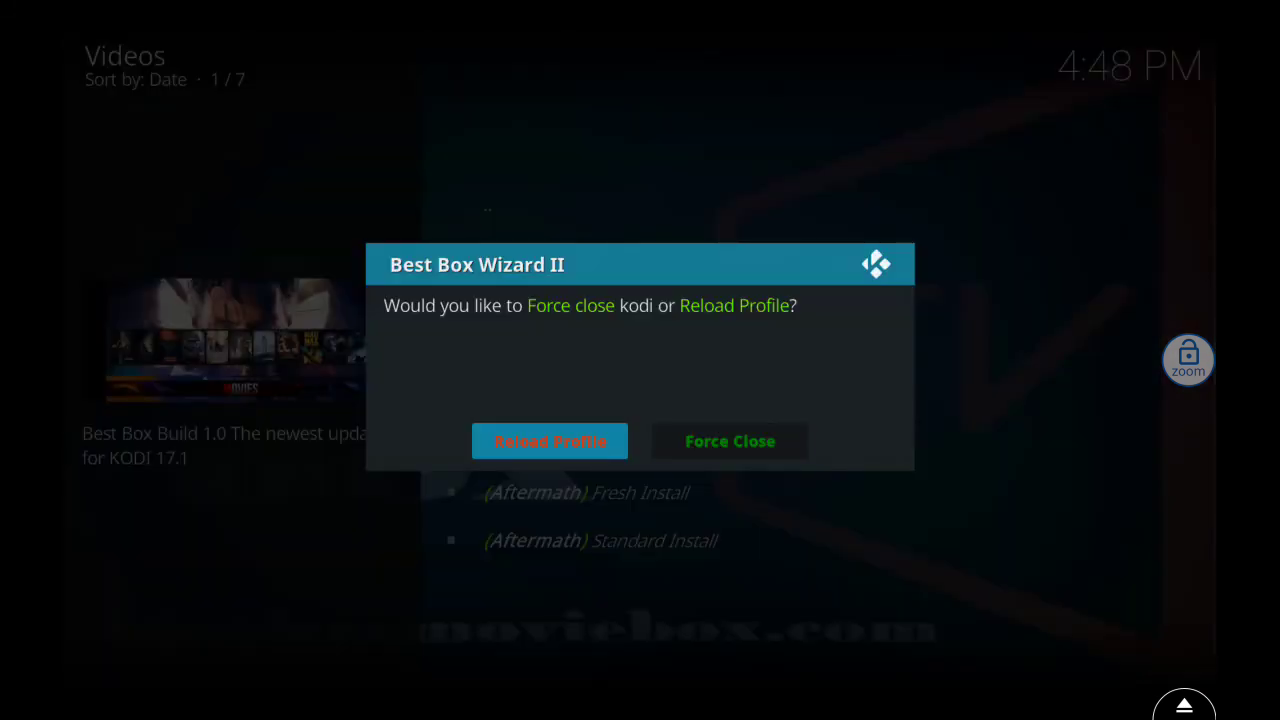
key(Right)
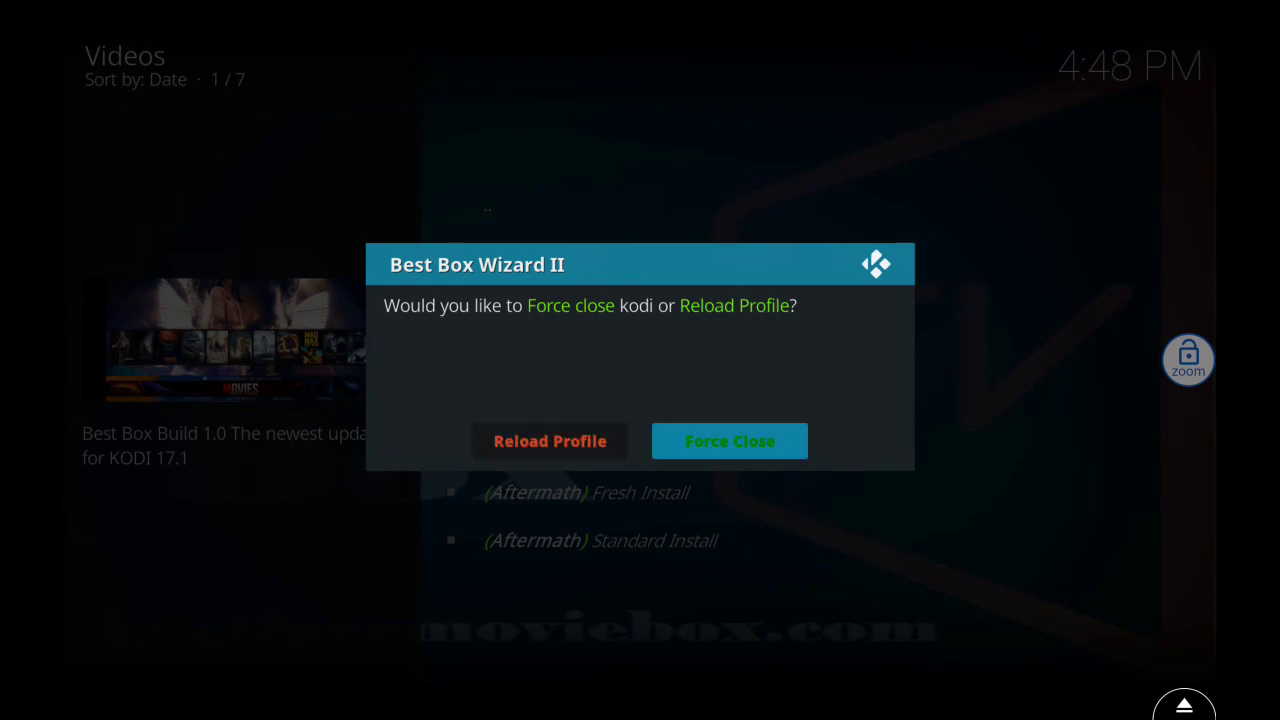
key(Left)
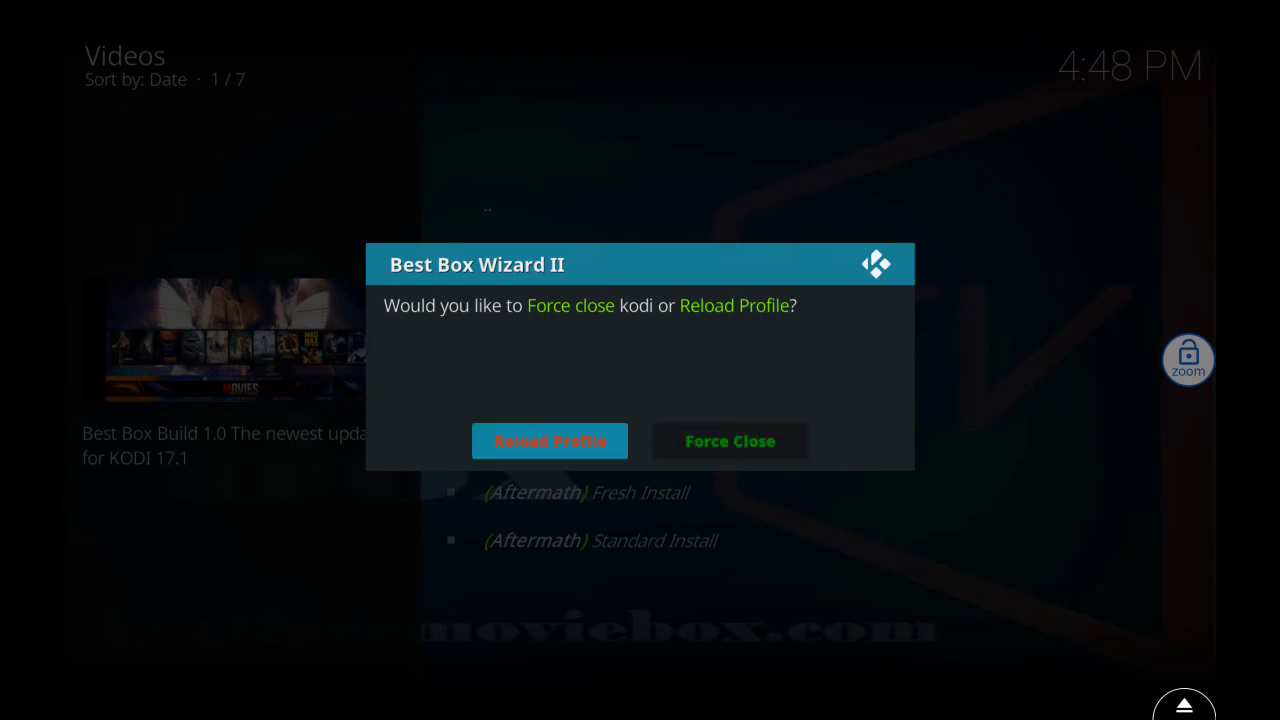
key(Right)
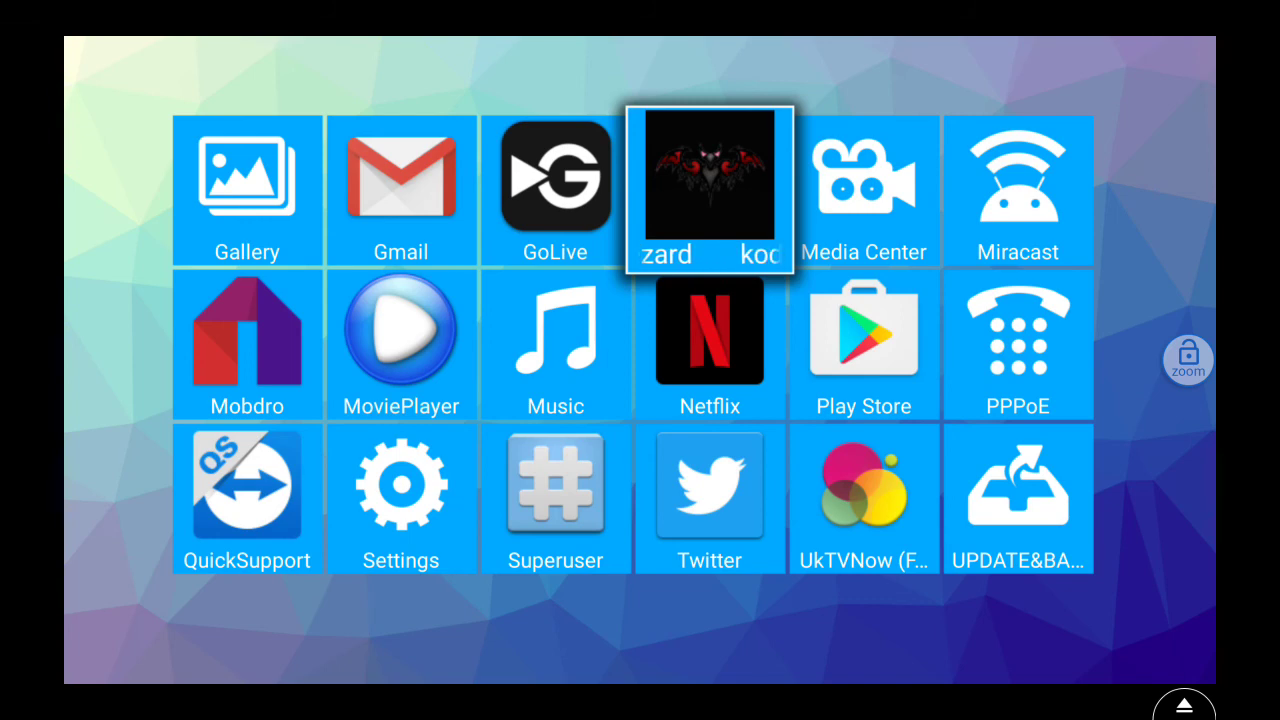
Step: Return from the Apps collection to the box's home screen and launch Kodi from its large tile
key(Escape)
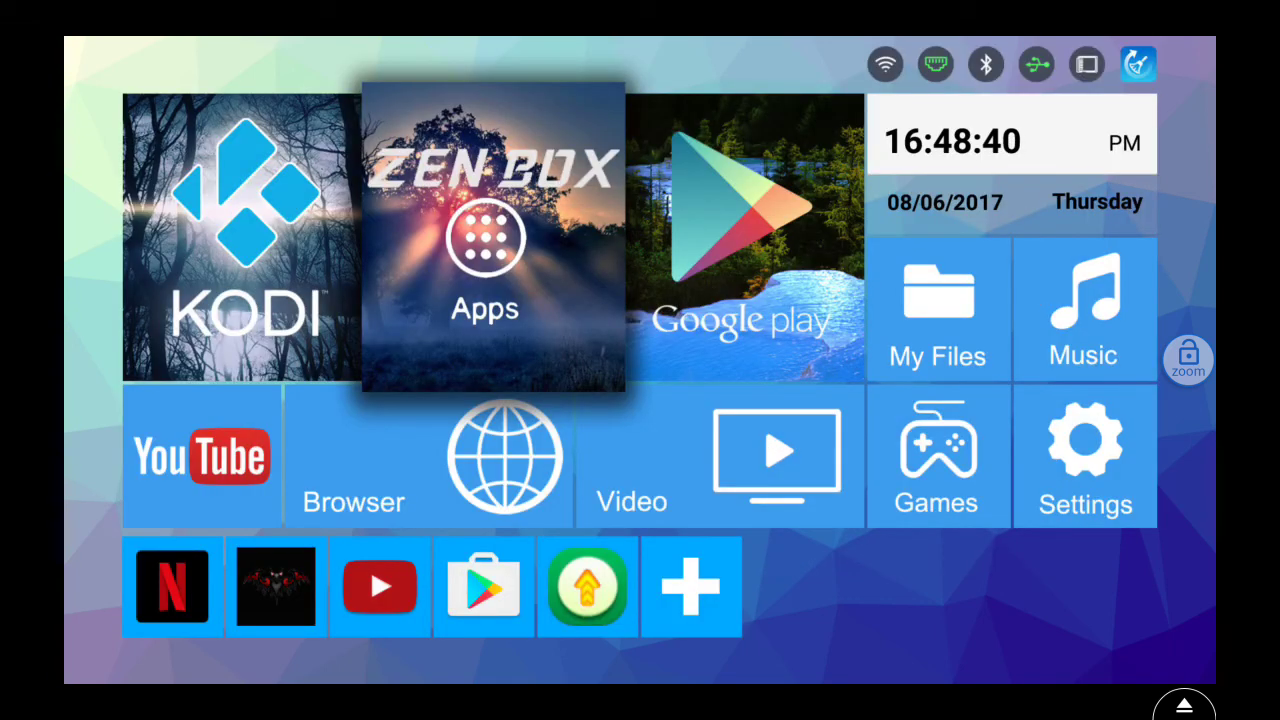
key(Left)
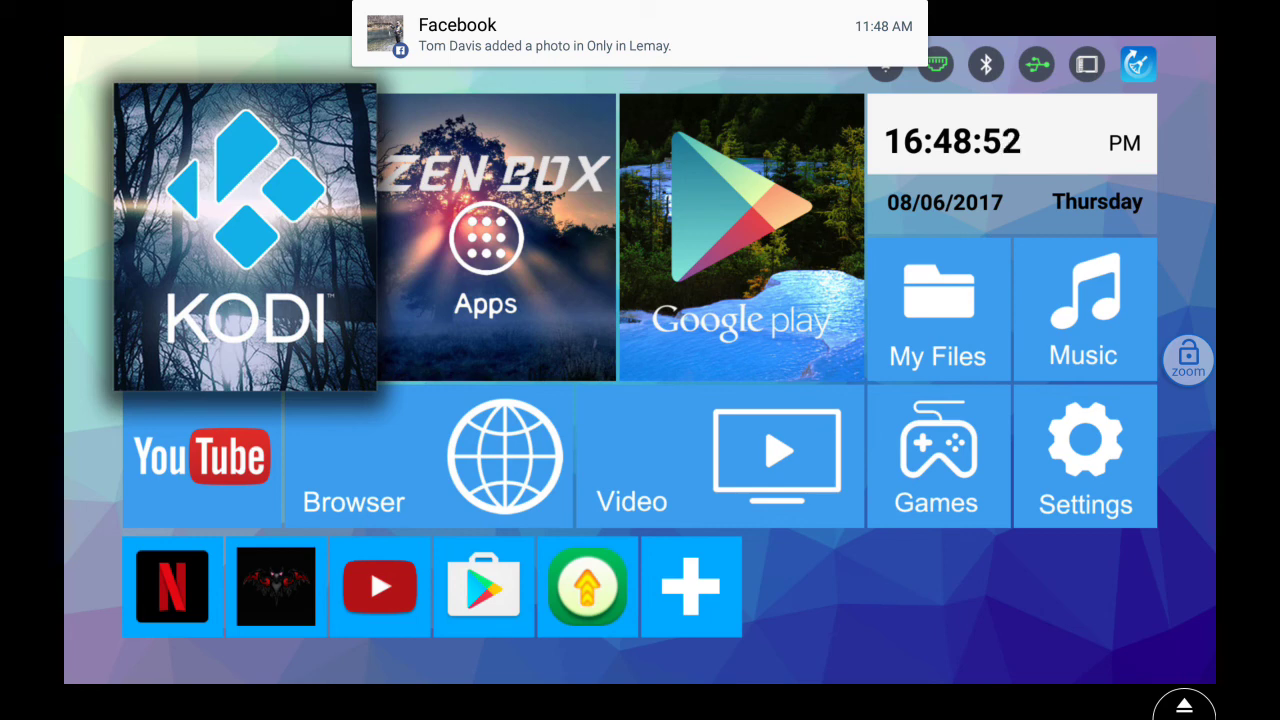
click(1138, 64)
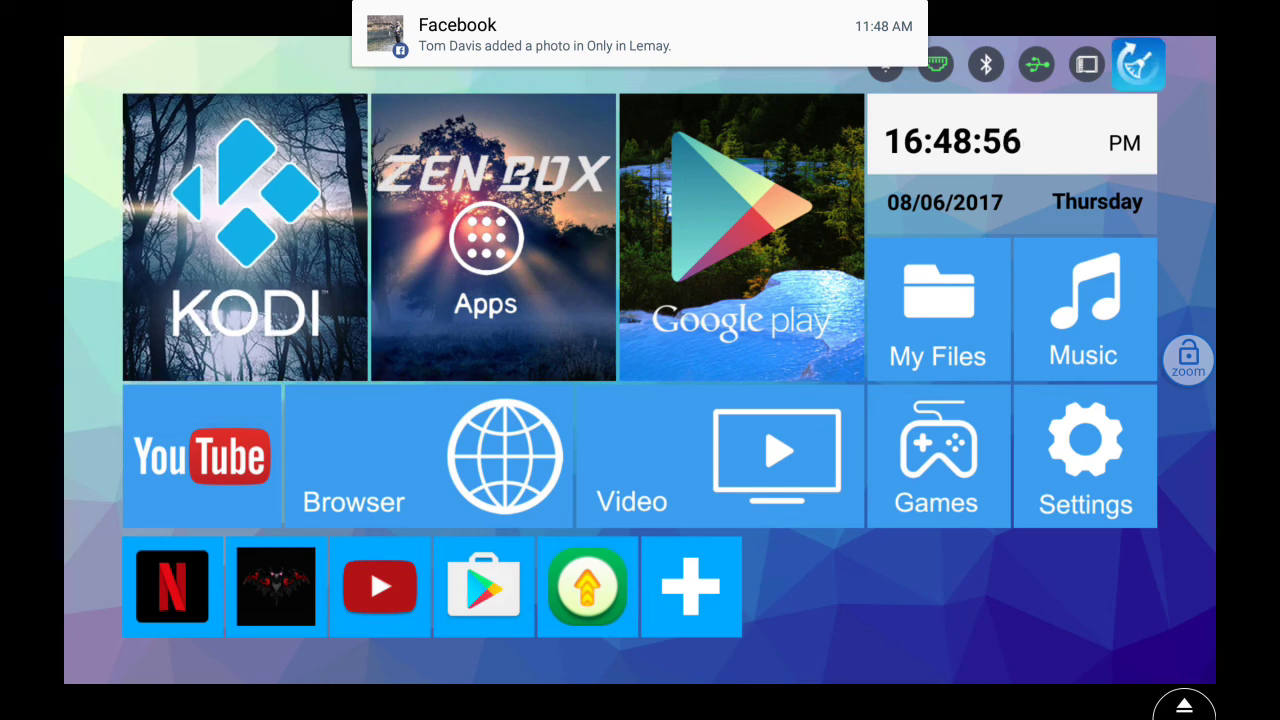
click(938, 310)
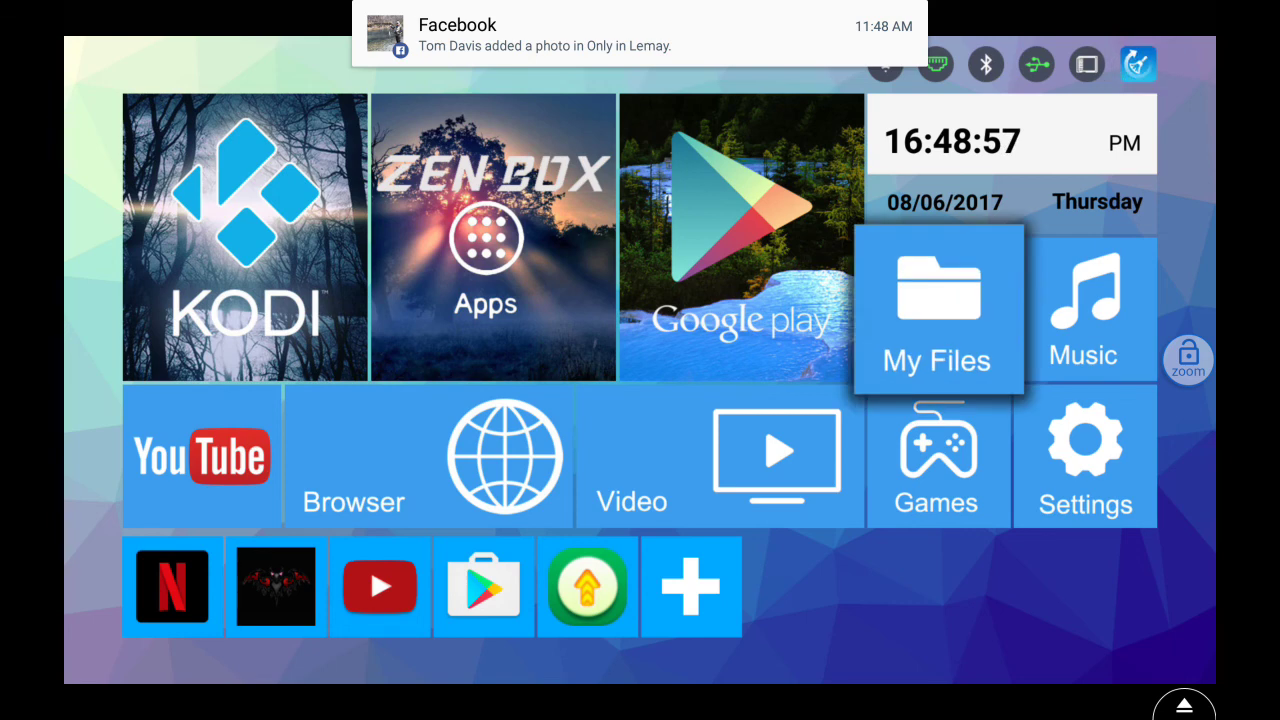
click(741, 237)
click(172, 586)
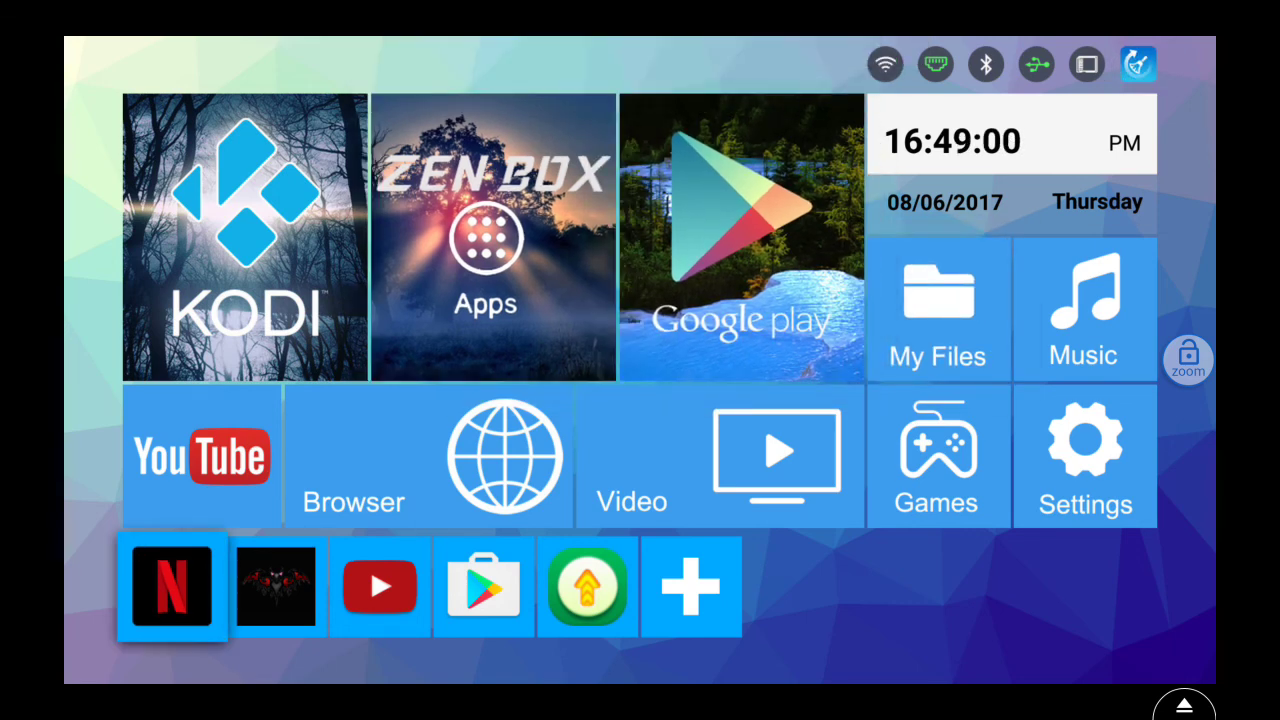
click(202, 456)
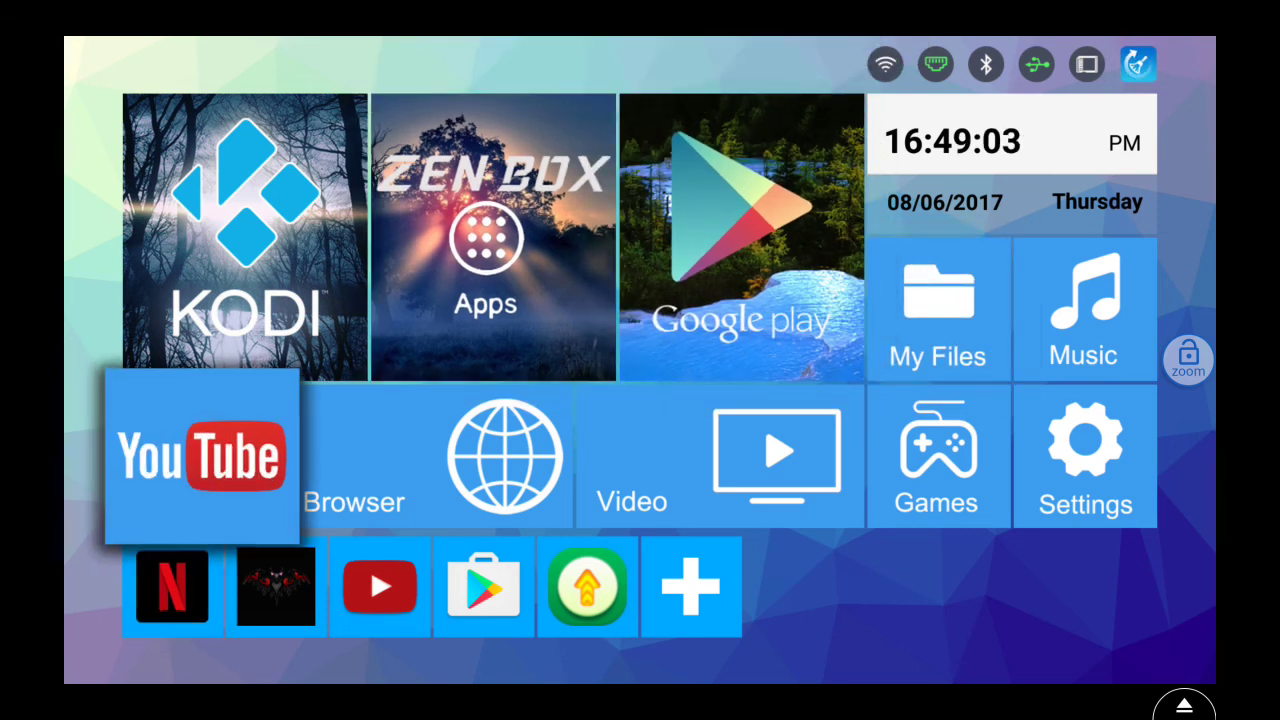
click(245, 237)
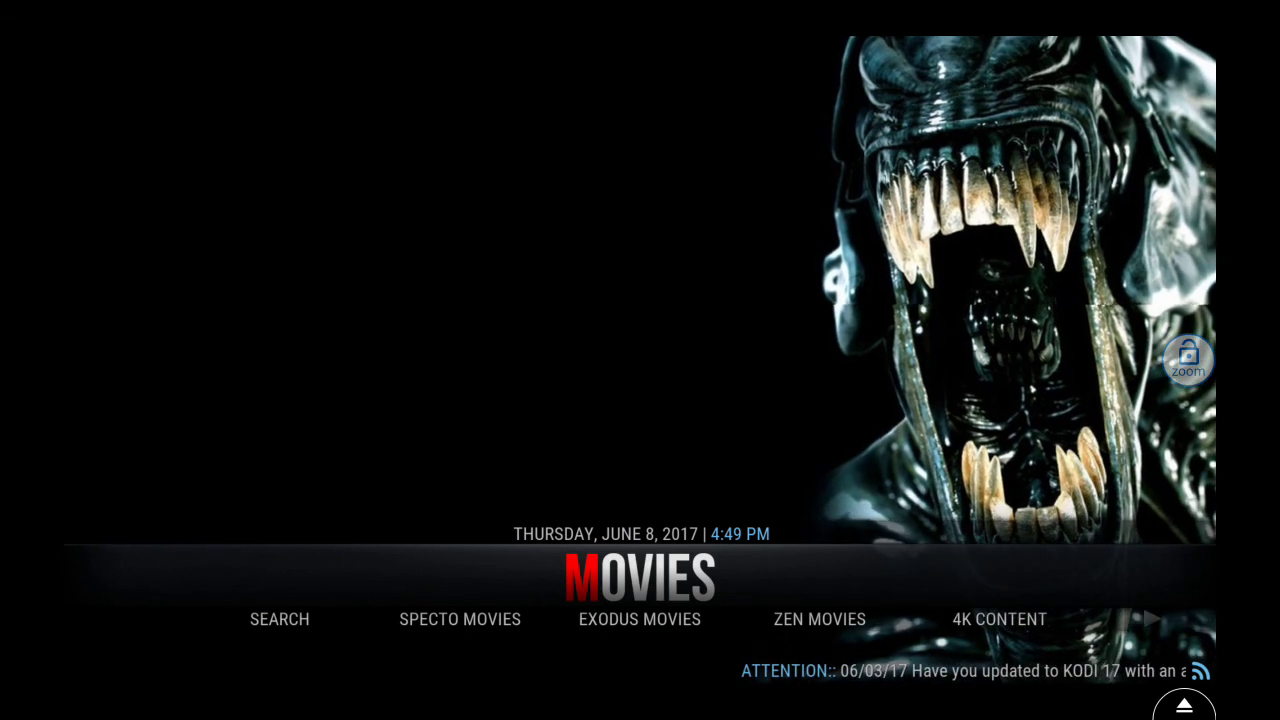
Step: Browse the new build's home menu from Movies to TV Shows
key(Right)
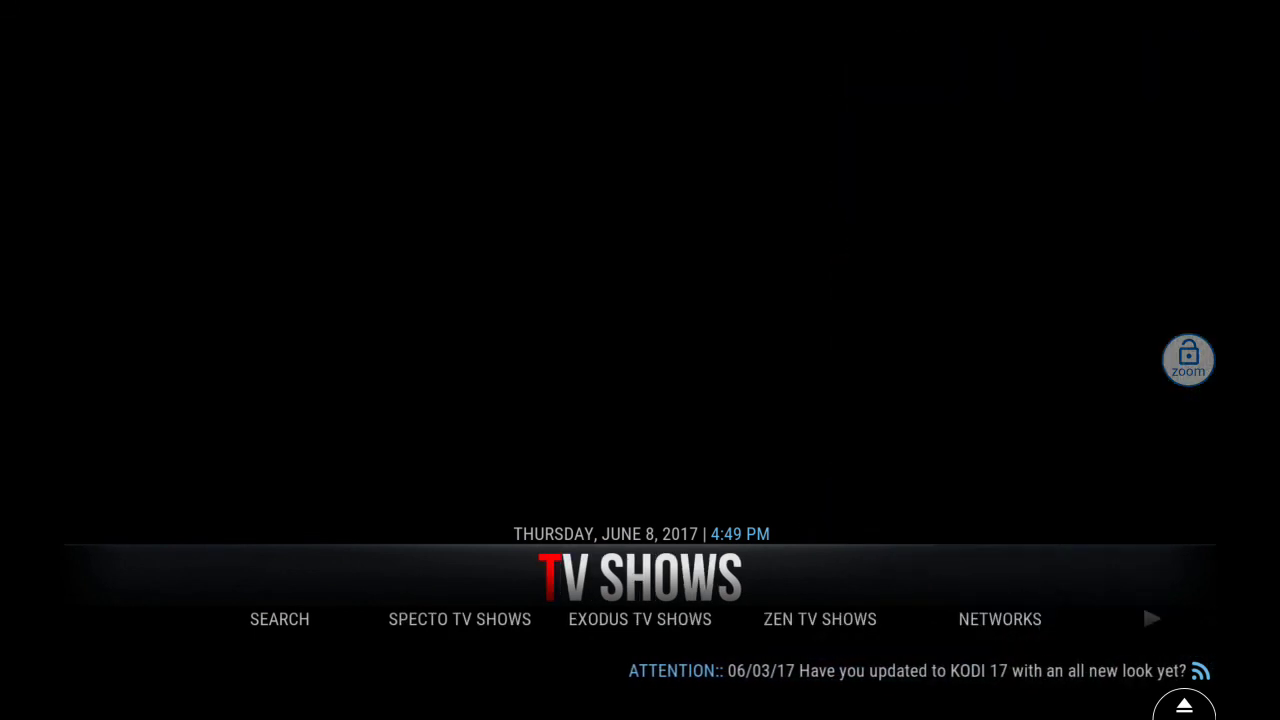